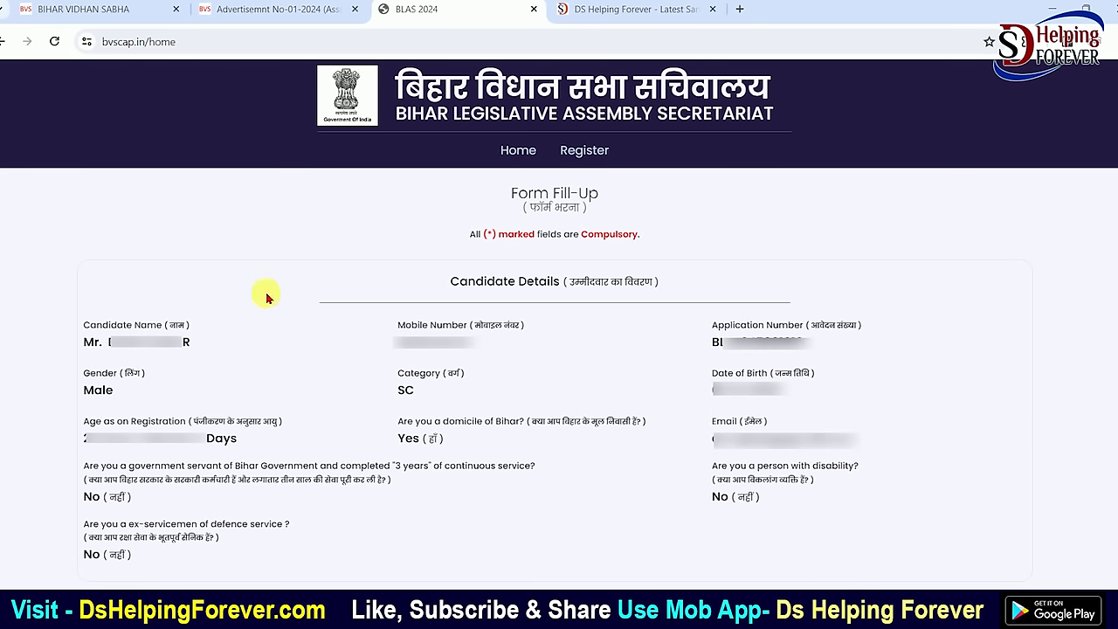
- In Personal Details, set the religion to Hinduism and the marital status to Single
scroll(454, 381, "down", 3)
scroll(105, 219, "up", 3)
scroll(704, 375, "down", 4)
left_click(149, 363)
left_click(379, 362)
left_click(603, 354)
left_click(610, 398)
left_click(850, 352)
left_click(831, 394)
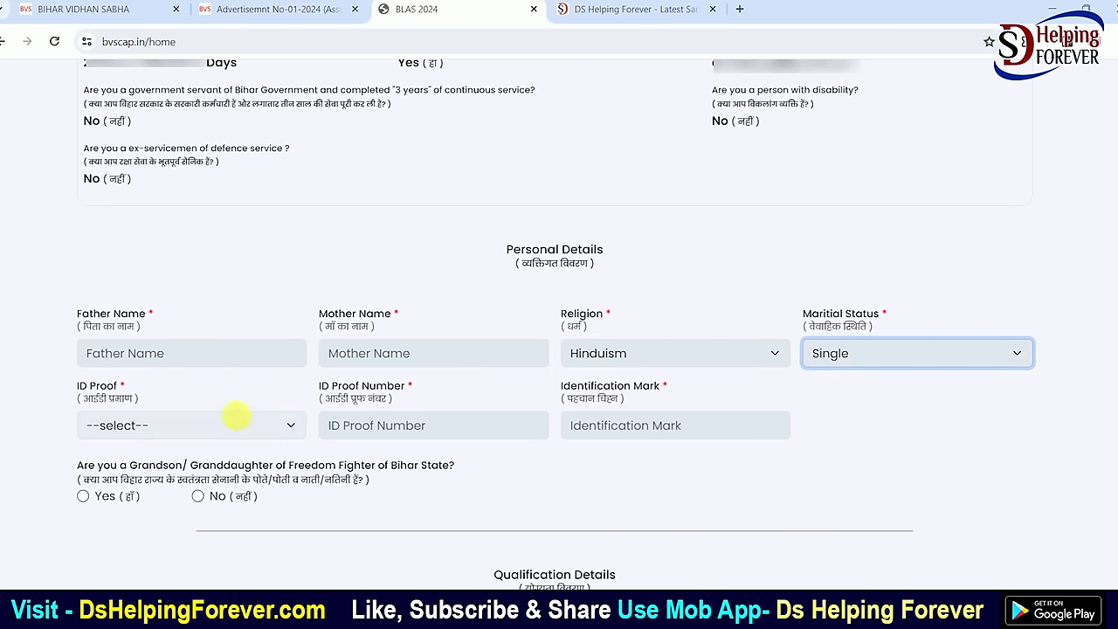
- Try AADHAAR, VOTER ID and PAN in turn as the ID proof type in Personal Details
left_click(131, 425)
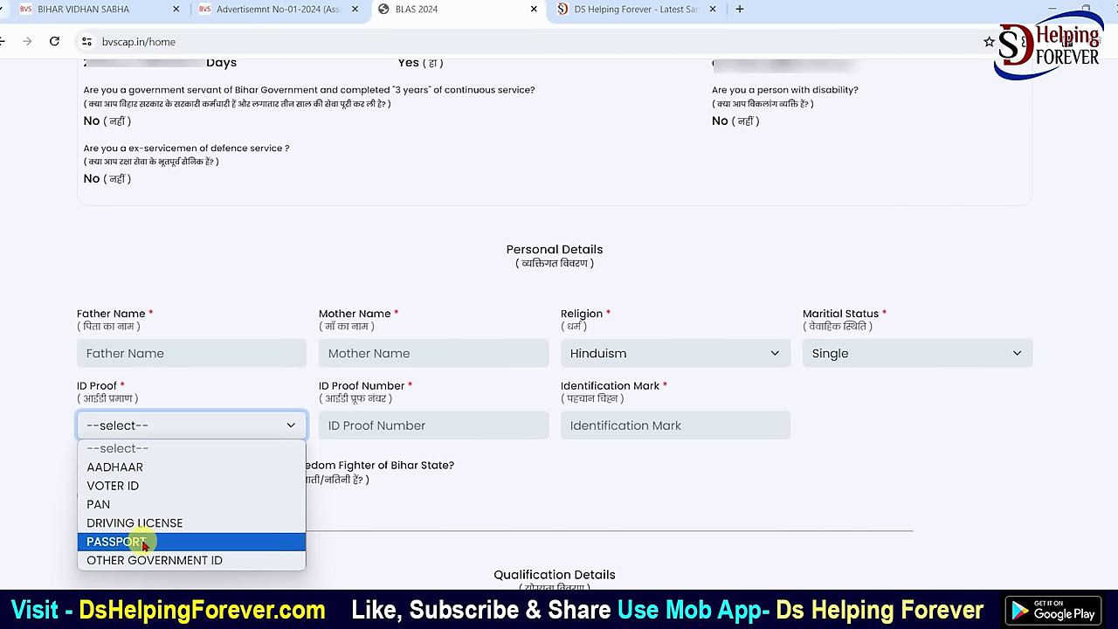
left_click(131, 467)
scroll(420, 359, "down", 1)
left_click(355, 358)
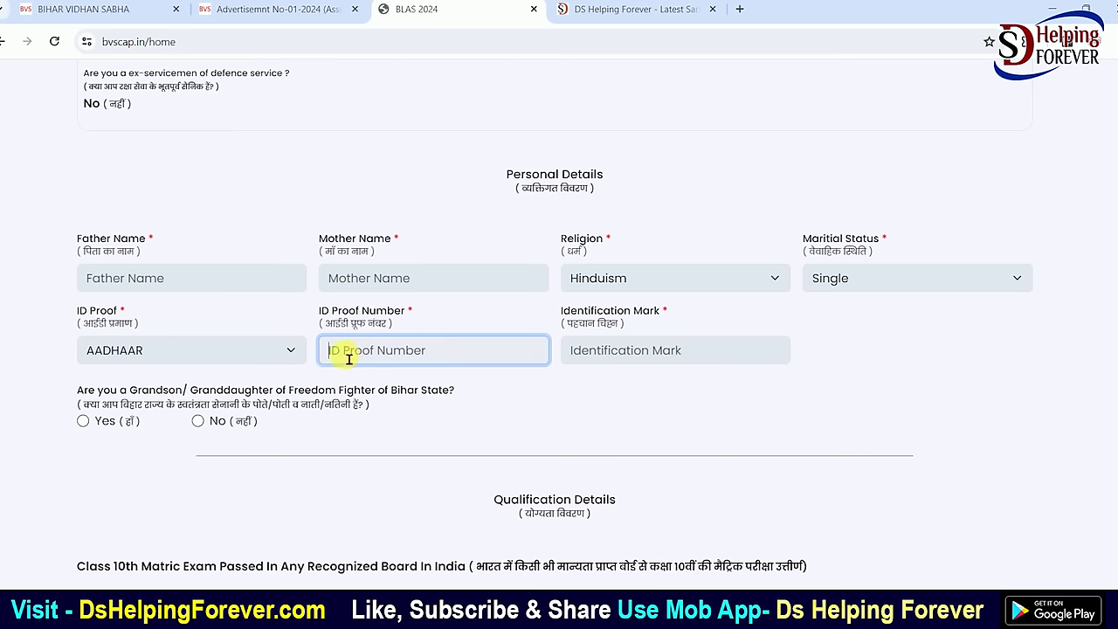
left_click(140, 350)
left_click(139, 408)
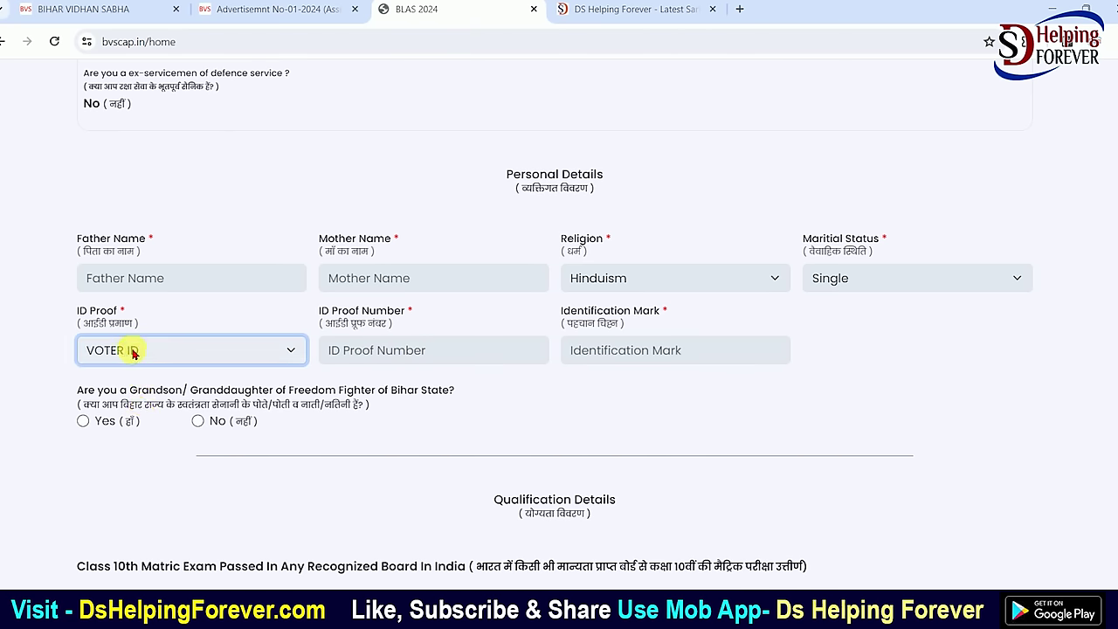
left_click(442, 359)
left_click(198, 358)
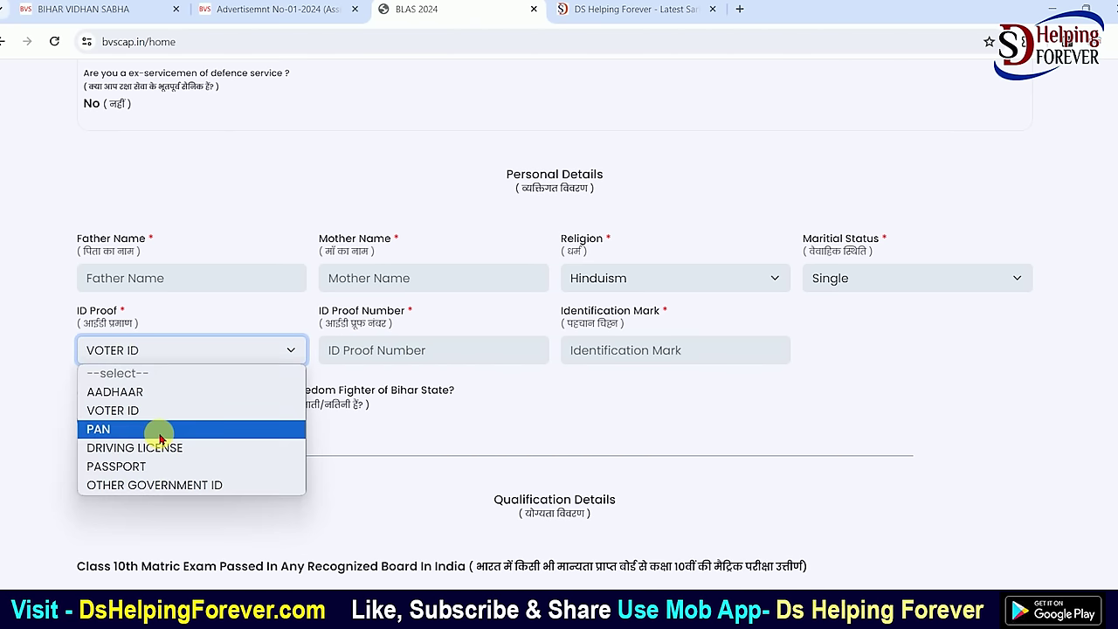
left_click(157, 429)
left_click(336, 358)
- Set the ID proof type to DRIVING LICENSE and go to the Identification Mark field
left_click(201, 350)
left_click(155, 445)
left_click(358, 360)
left_click_drag(574, 311, 655, 311)
left_click(626, 361)
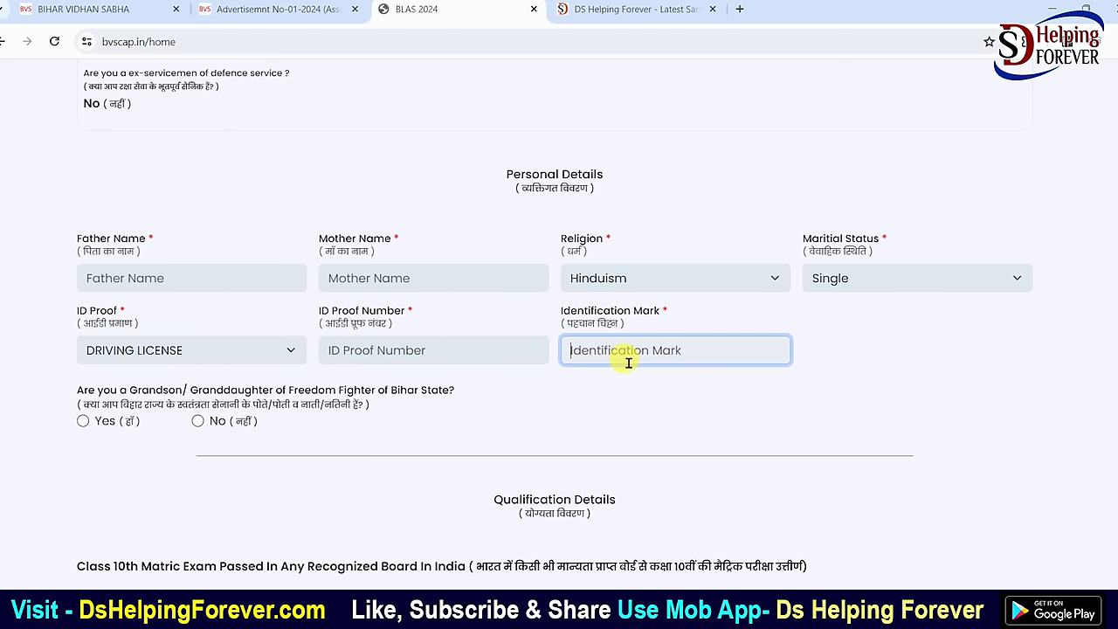
- Answer No to the question about being a grandson or granddaughter of a freedom fighter of Bihar State
scroll(628, 362, "down", 1)
left_click_drag(98, 390, 215, 398)
left_click_drag(215, 323, 394, 324)
left_click(394, 324)
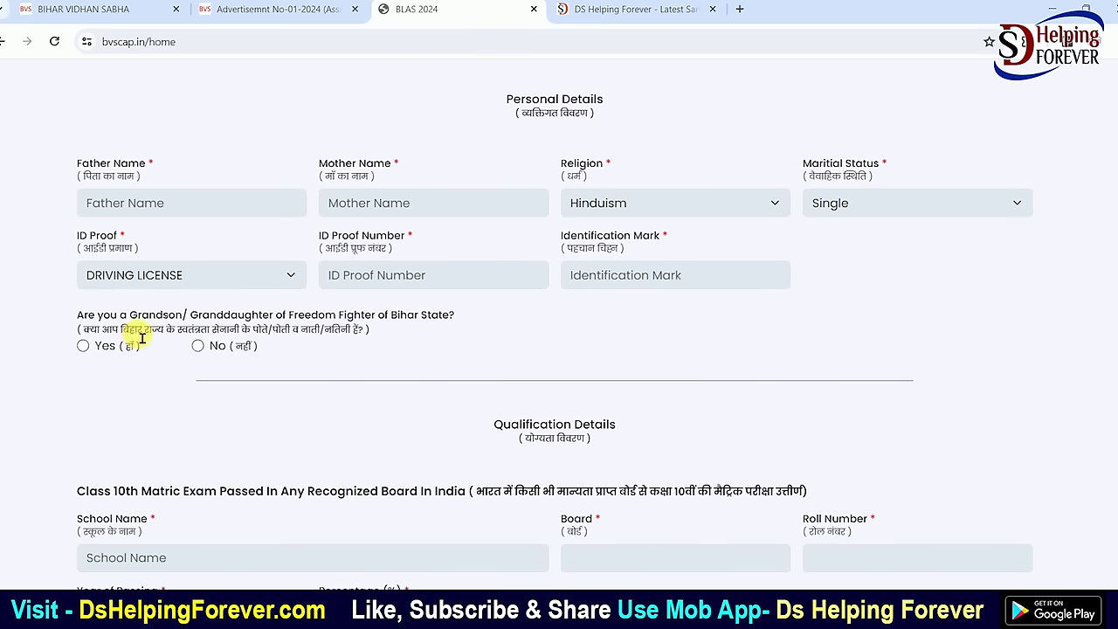
left_click(83, 346)
left_click(198, 346)
- In the Class 10th qualification details, set the year of passing to 2015 and go to the percentage field
scroll(327, 418, "down", 3)
left_click_drag(495, 200, 579, 200)
left_click(584, 203)
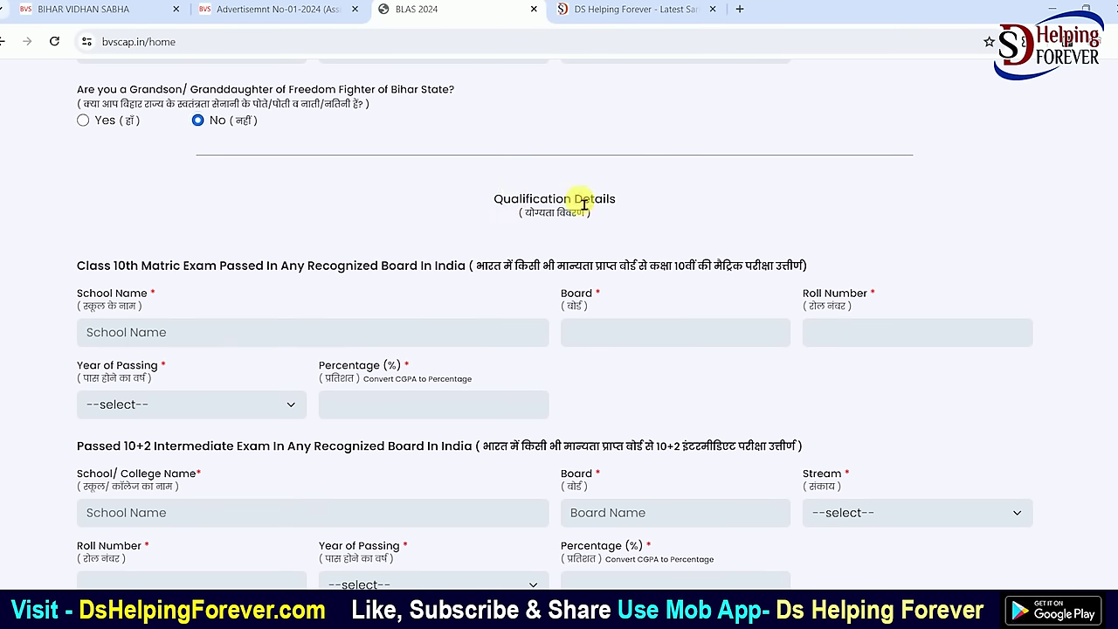
scroll(262, 242, "down", 1)
left_click_drag(113, 189, 454, 201)
left_click(221, 269)
left_click(607, 271)
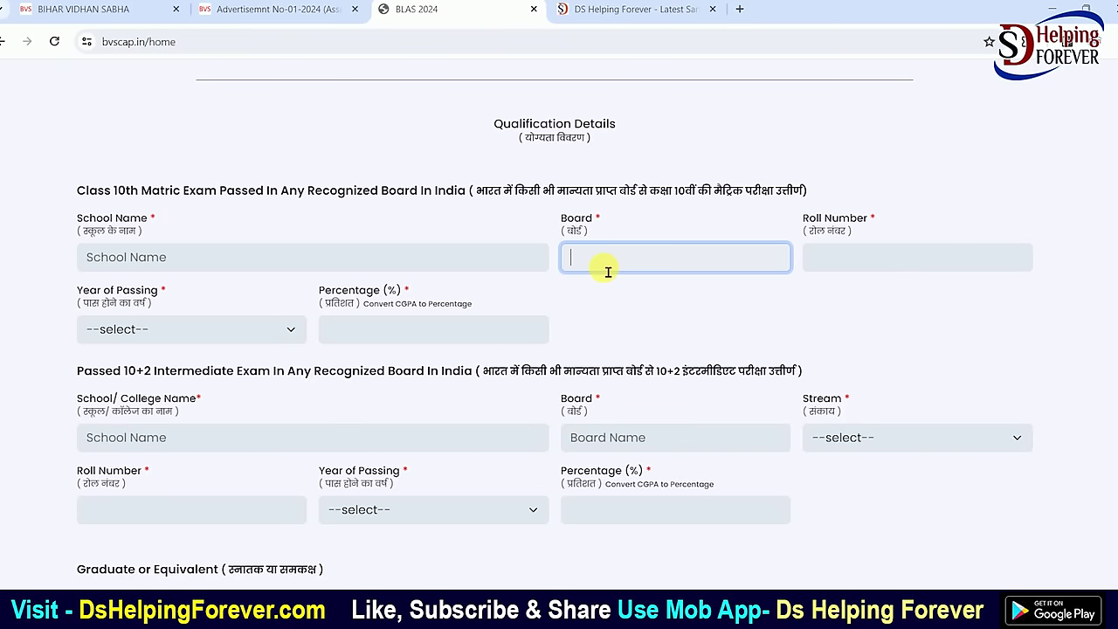
left_click(836, 265)
left_click(181, 334)
scroll(159, 181, "down", 5)
left_click(131, 237)
left_click(377, 335)
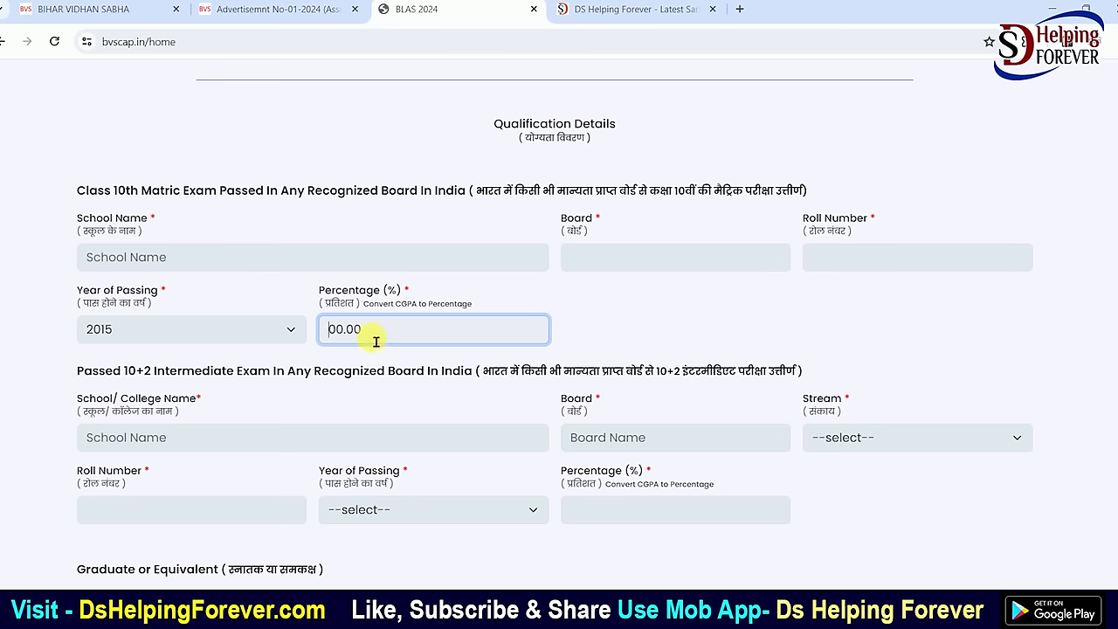
- Set the stream of the 10+2 Intermediate qualification to Science and check its remaining fields
scroll(380, 345, "down", 2)
left_click_drag(156, 223, 511, 225)
left_click(185, 306)
left_click(186, 302)
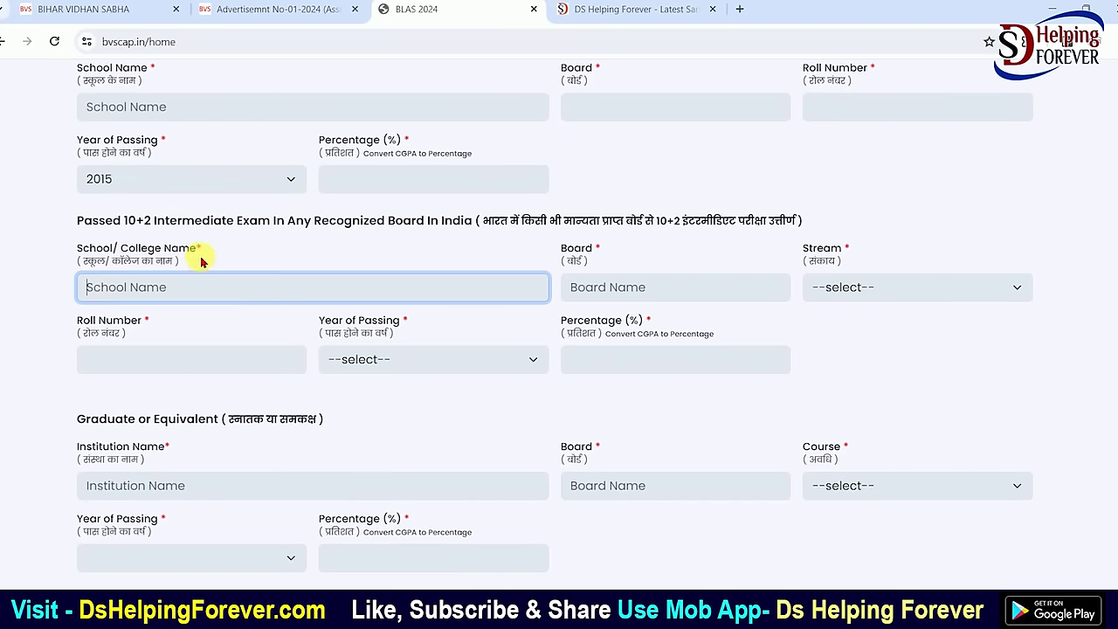
left_click(666, 297)
left_click(828, 288)
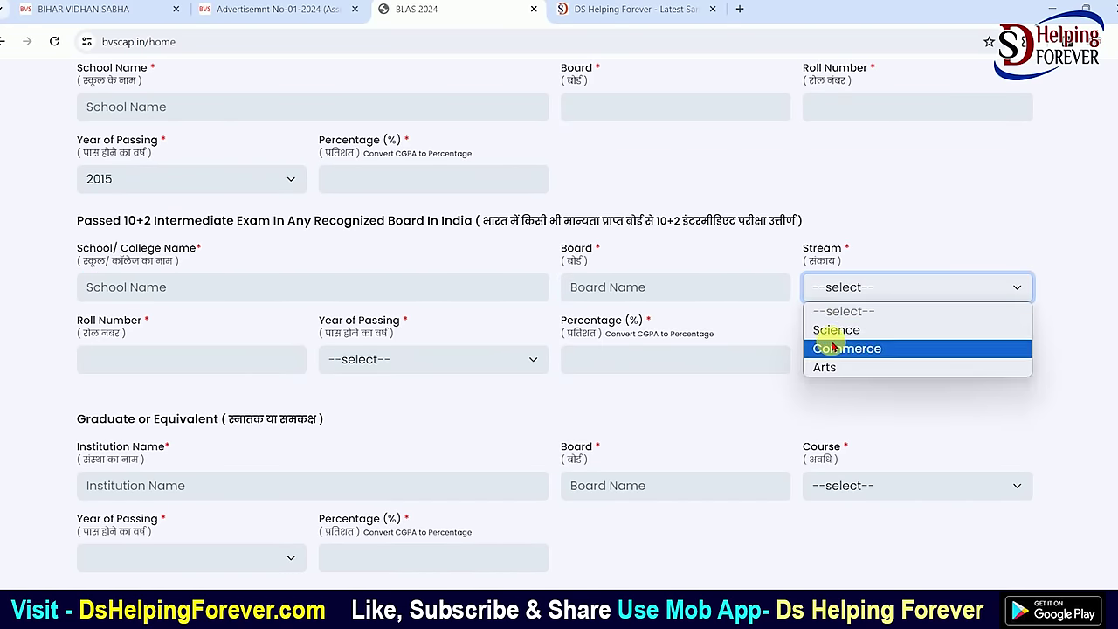
left_click(830, 330)
left_click(129, 367)
left_click(346, 364)
left_click(589, 359)
left_click(589, 359)
left_click(841, 284)
left_click(237, 329)
- Try Others and B.Com as the course in the Graduate or Equivalent section
scroll(214, 345, "down", 2)
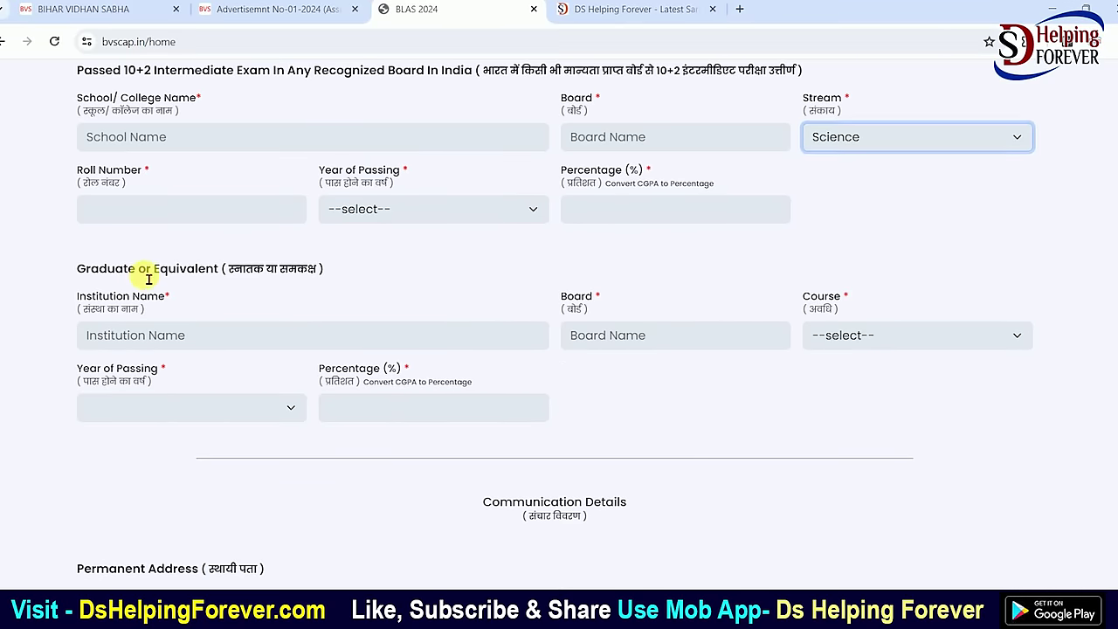
left_click(111, 336)
left_click(763, 348)
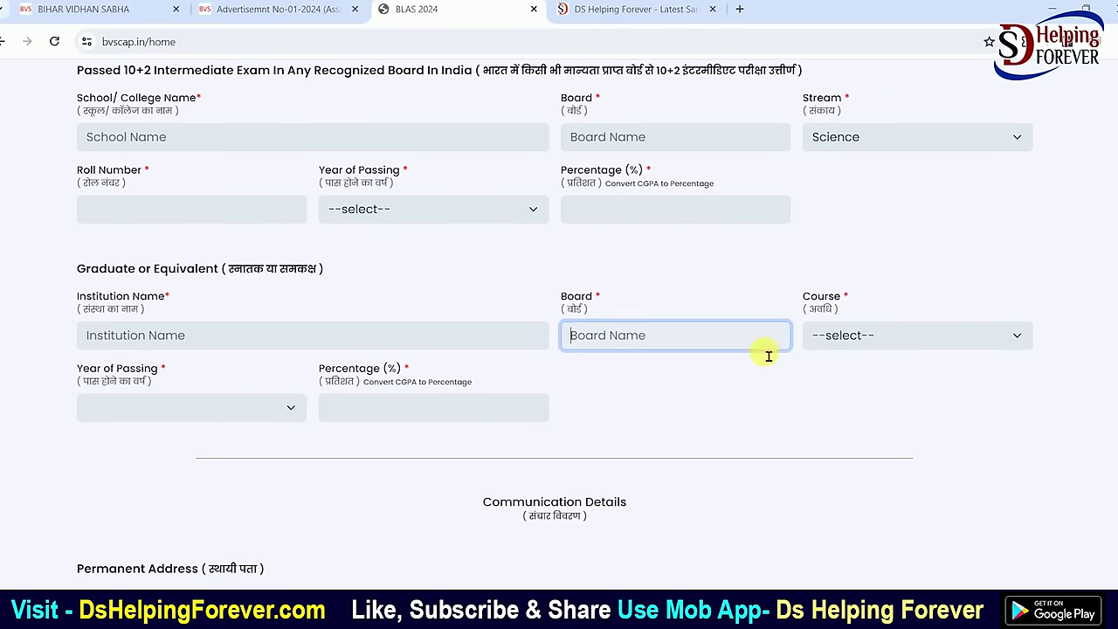
left_click(841, 349)
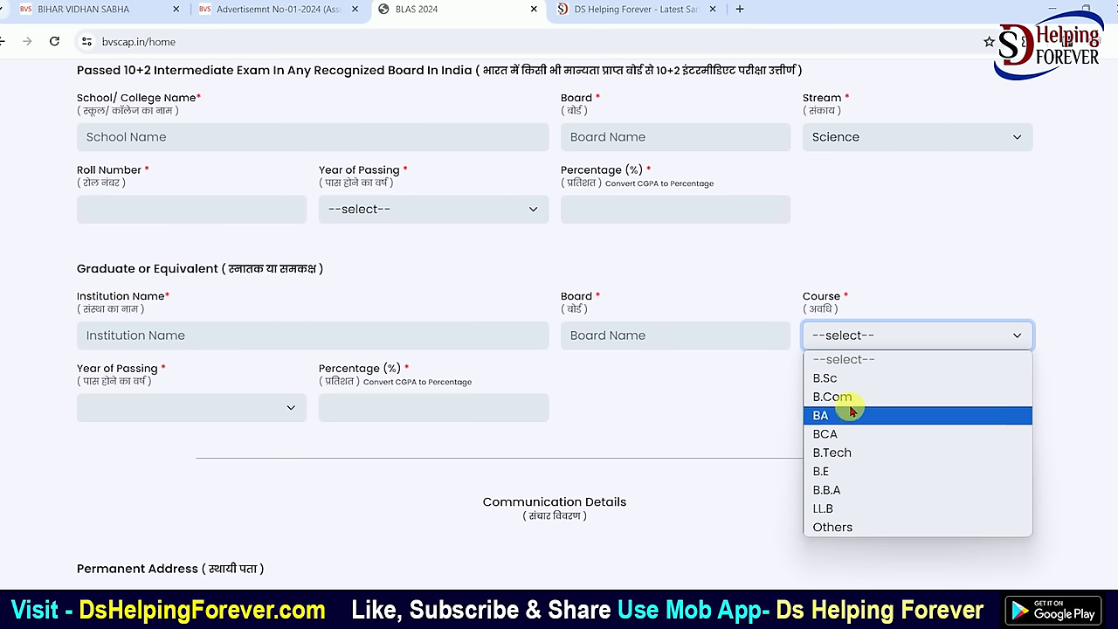
left_click(833, 528)
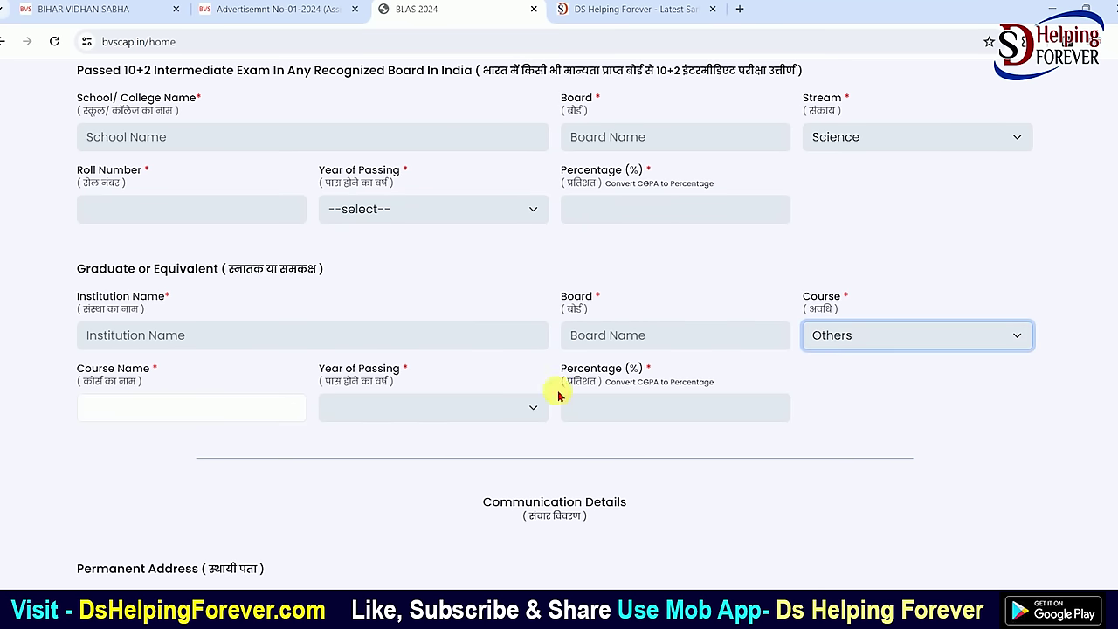
left_click(127, 409)
left_click(834, 339)
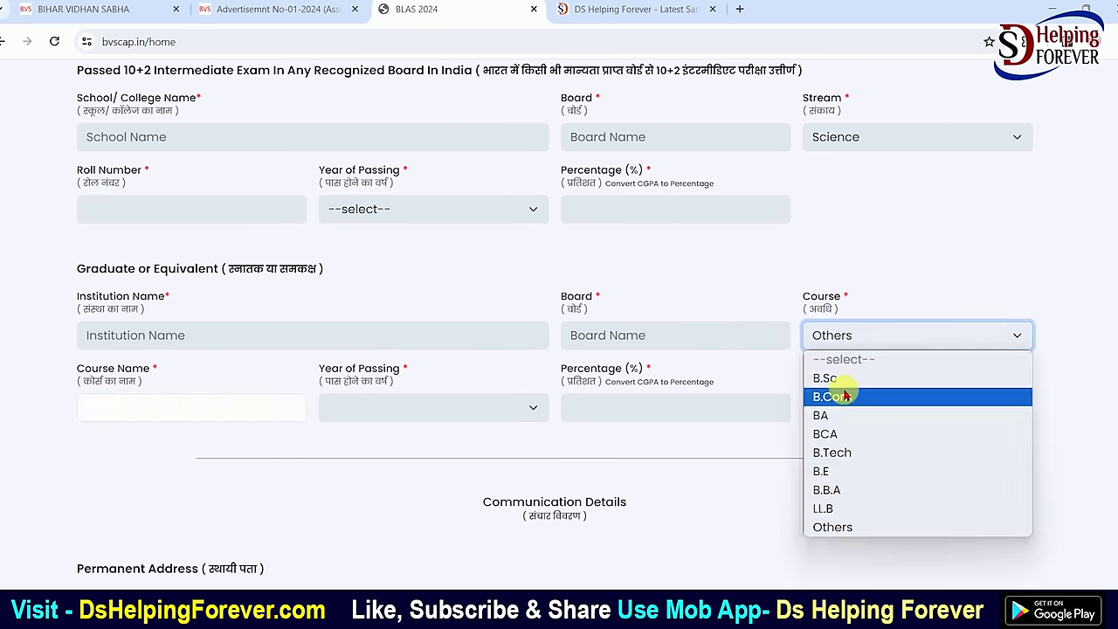
left_click(842, 392)
- Set the graduate course to B.Sc and check the year of passing and percentage fields
left_click(839, 337)
left_click(830, 376)
left_click(145, 408)
left_click(270, 405)
left_click(89, 402)
left_click(437, 410)
- Go through the permanent address fields in Communication Details: address lines, state, police station and pincode
scroll(363, 416, "down", 3)
double_click(479, 193)
left_click(622, 212)
left_click_drag(174, 270, 245, 268)
left_click(219, 267)
left_click_drag(93, 278, 187, 269)
left_click(196, 271)
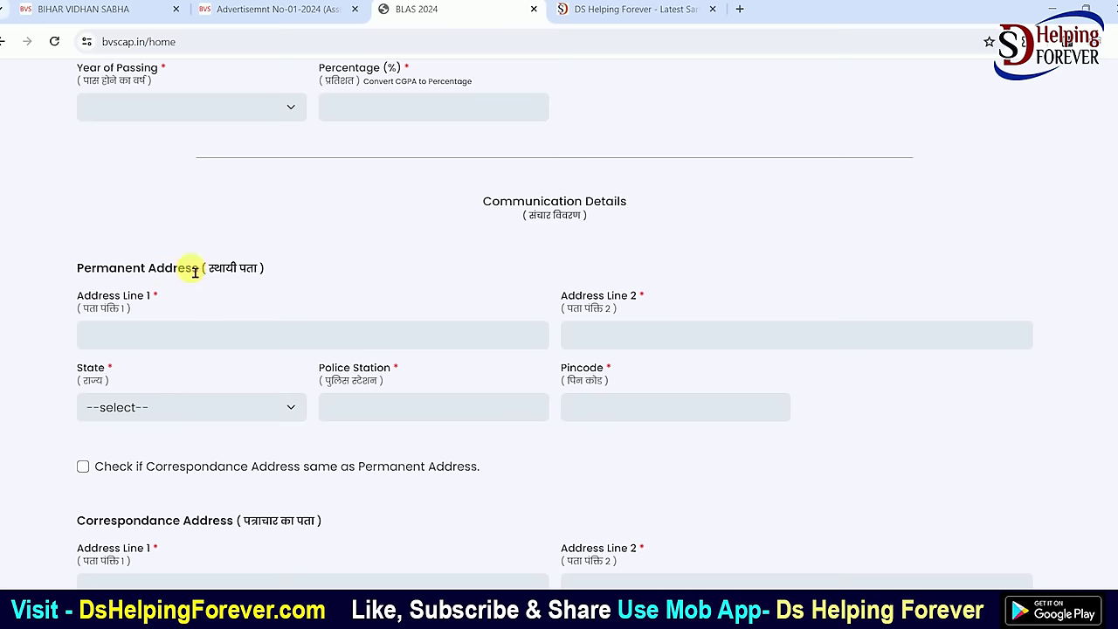
left_click(184, 346)
left_click(639, 333)
left_click(328, 336)
scroll(329, 336, "down", 1)
left_click(236, 325)
left_click(365, 332)
left_click(631, 335)
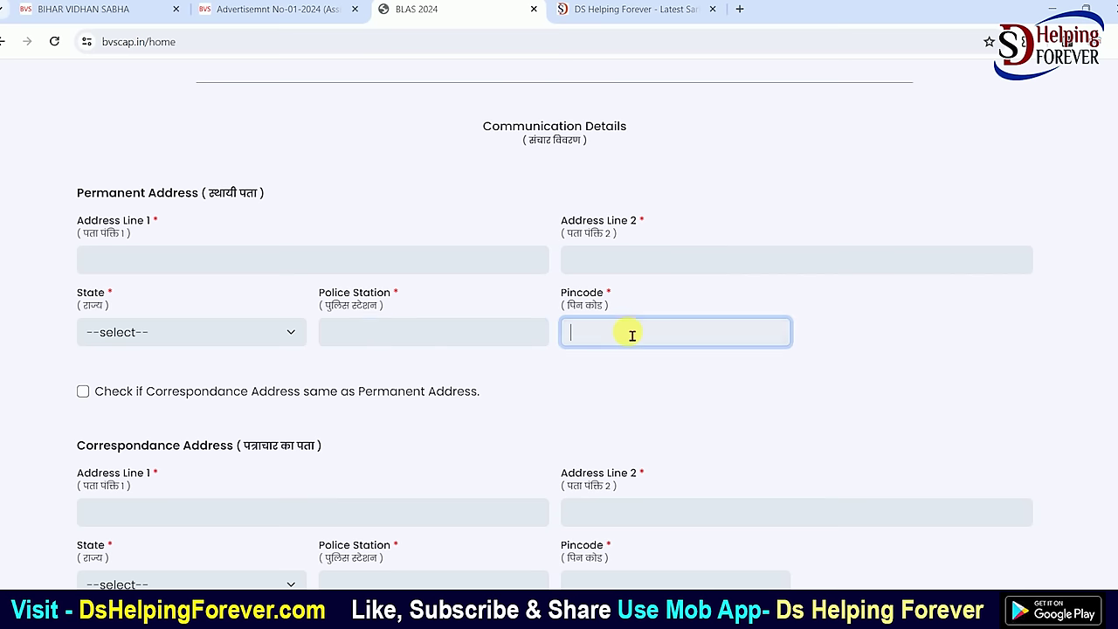
double_click(119, 227)
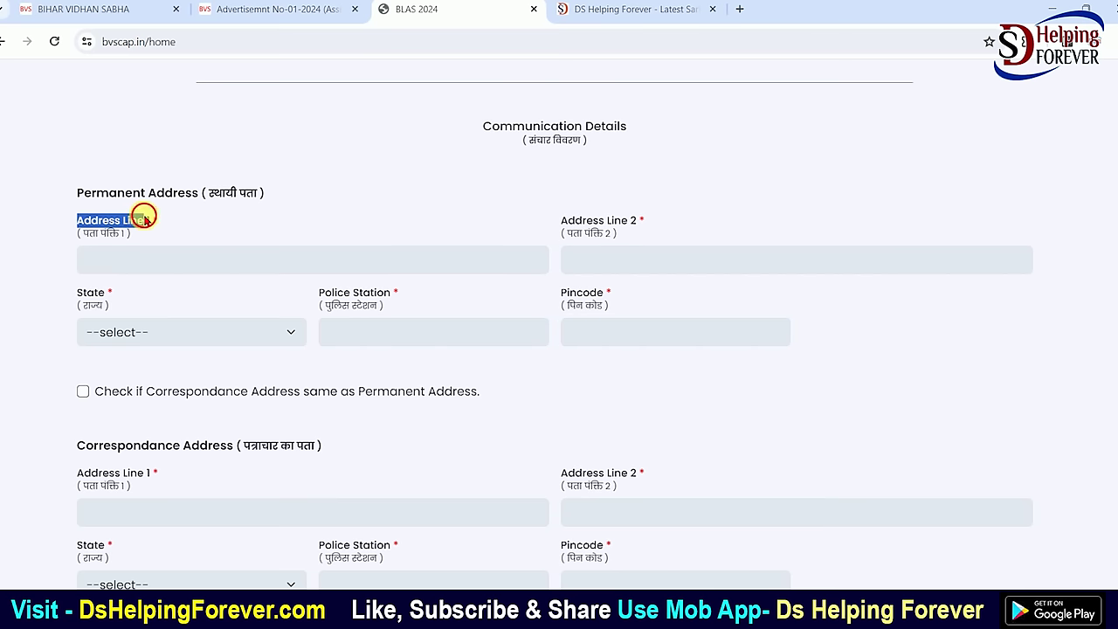
left_click(140, 219)
left_click(162, 253)
left_click(676, 270)
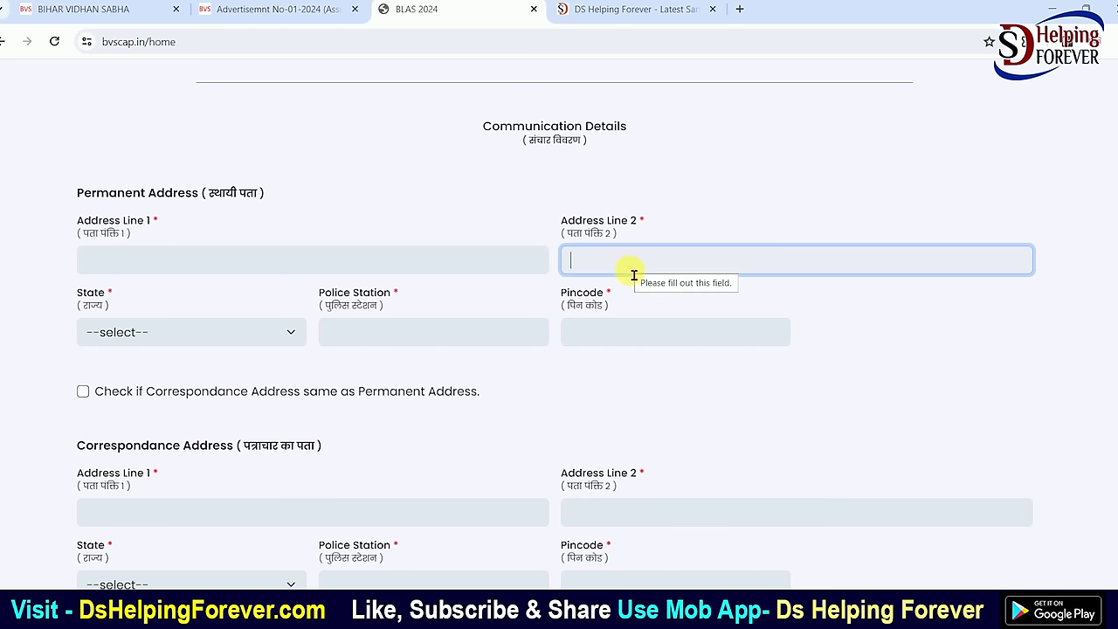
- Look over the correspondence address section and review the qualification fields once more
scroll(291, 220, "down", 3)
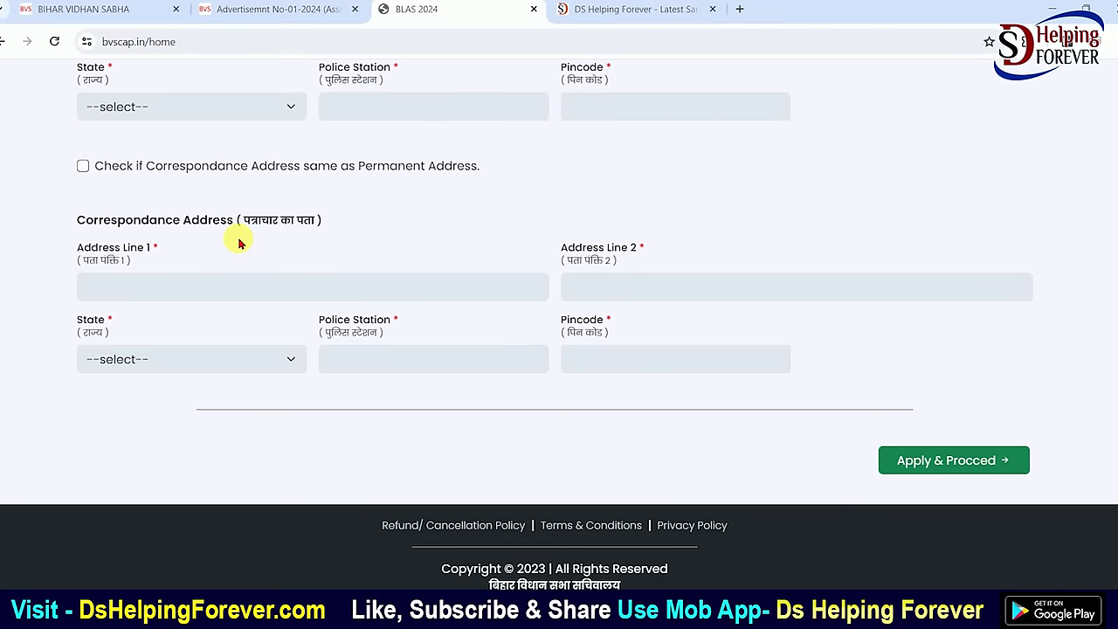
scroll(166, 232, "up", 3)
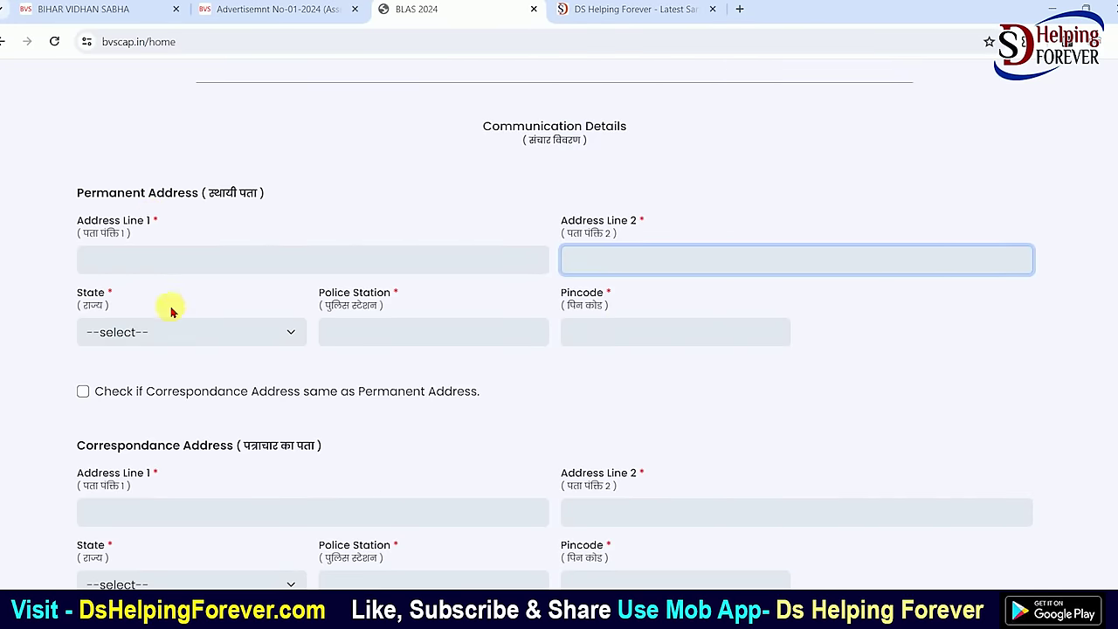
scroll(140, 288, "down", 3)
left_click(137, 374)
left_click(355, 400)
scroll(411, 401, "up", 6)
scroll(411, 401, "up", 2)
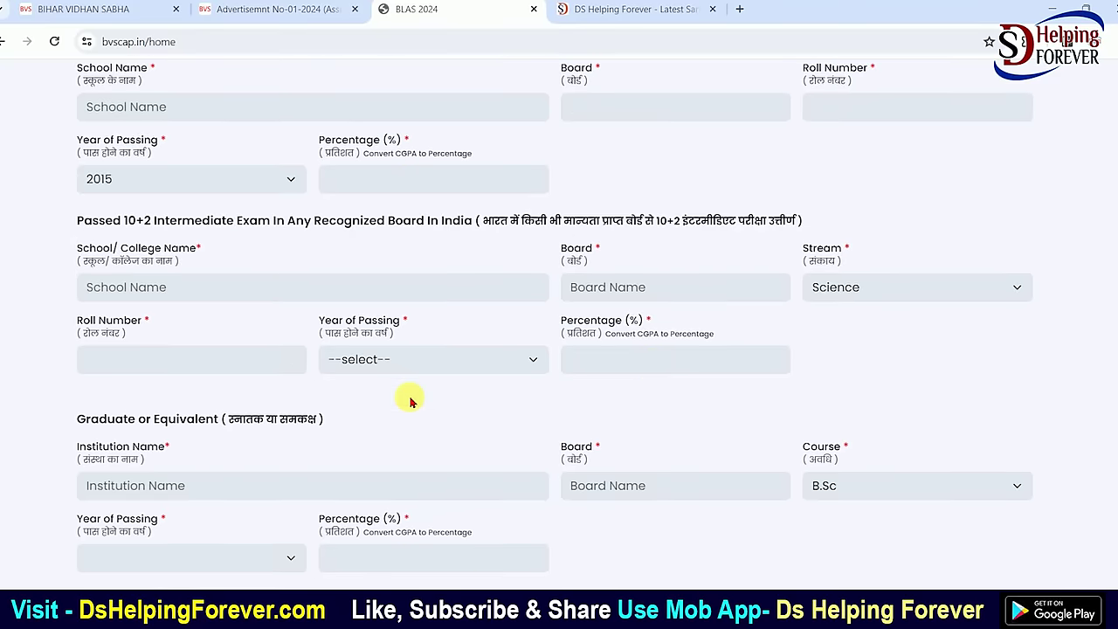
scroll(411, 401, "up", 2)
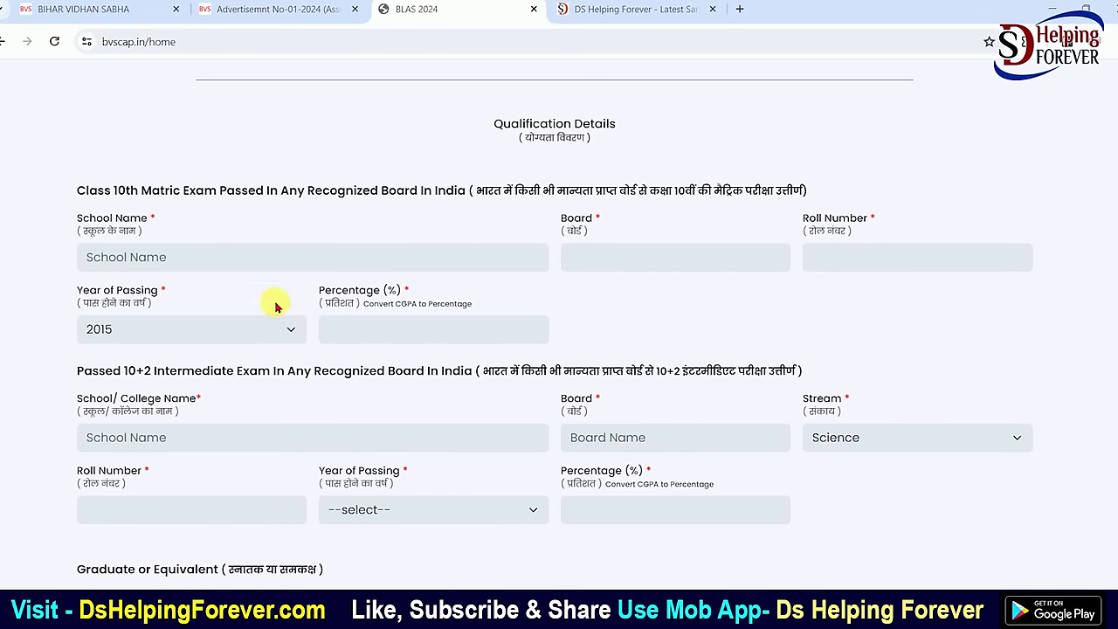
left_click(154, 258)
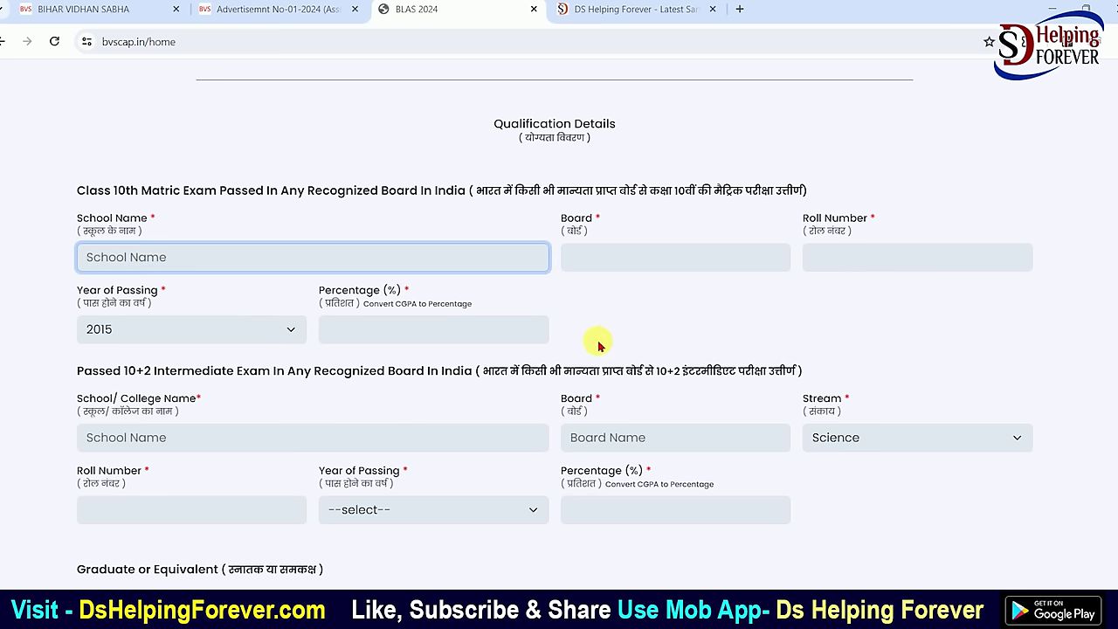
scroll(597, 350, "down", 4)
scroll(597, 349, "down", 6)
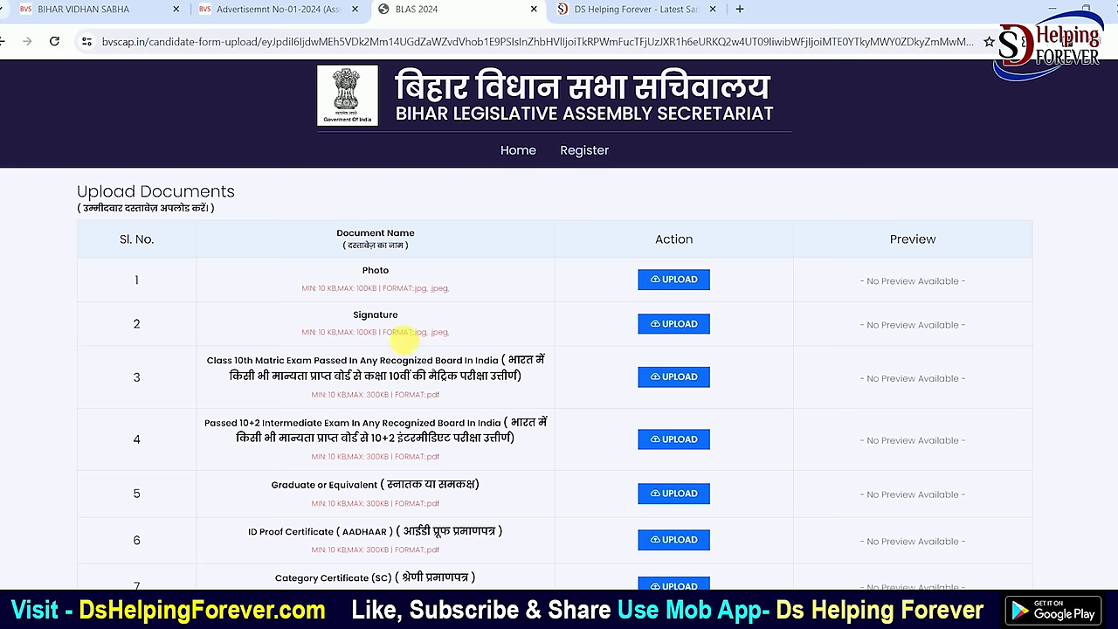
- Check the upload requirements of the photo and signature, briefly opening the file chooser for the photo
left_click_drag(365, 255, 345, 289)
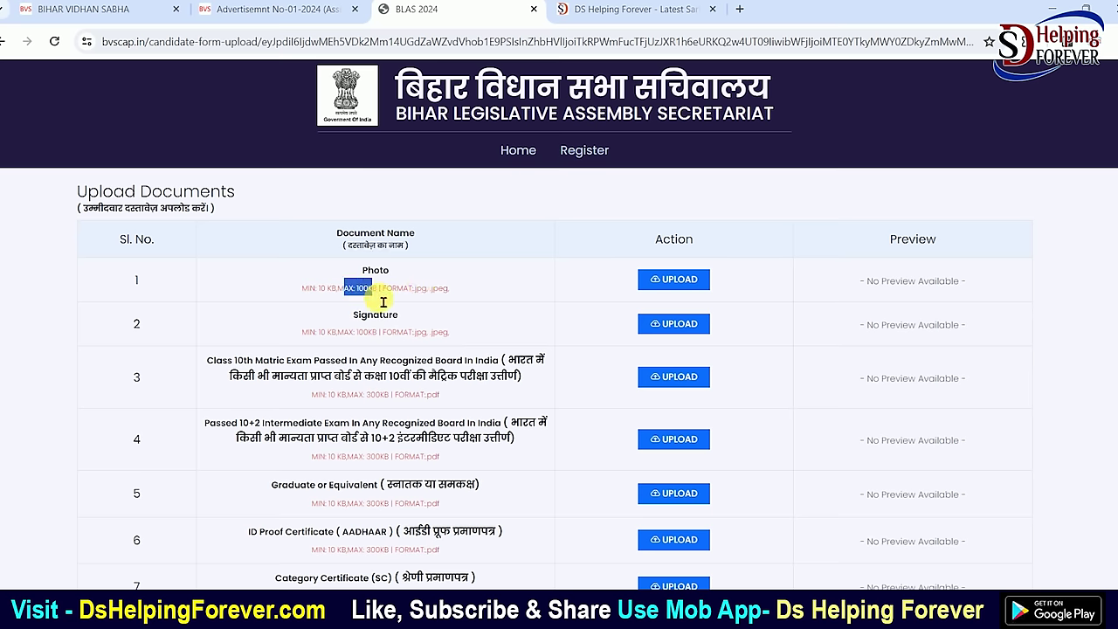
left_click(688, 280)
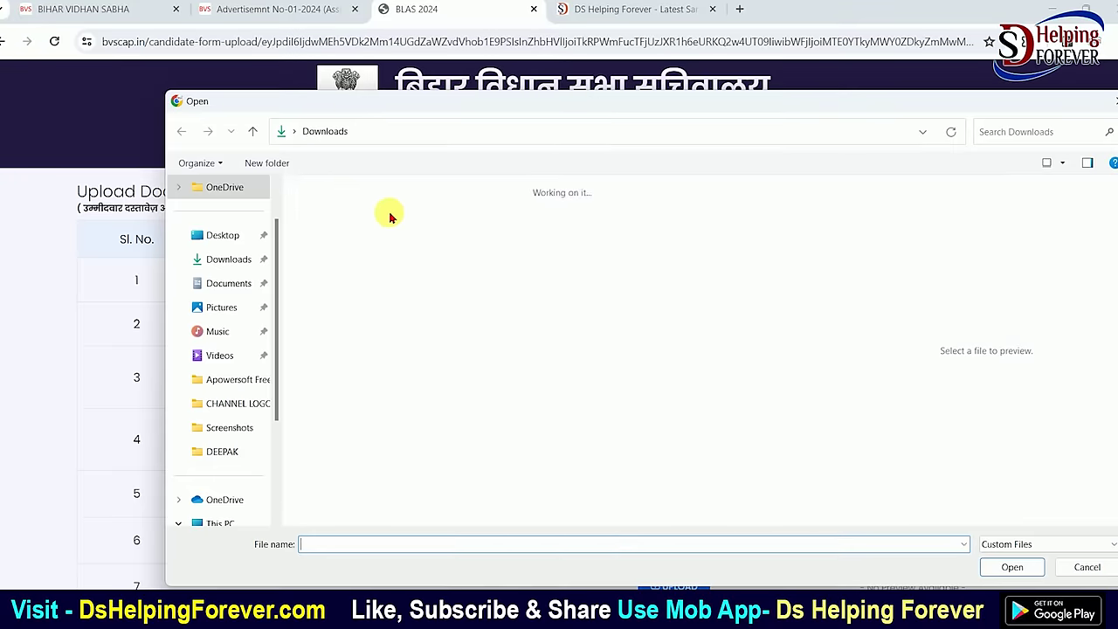
key("Escape")
left_click(388, 321)
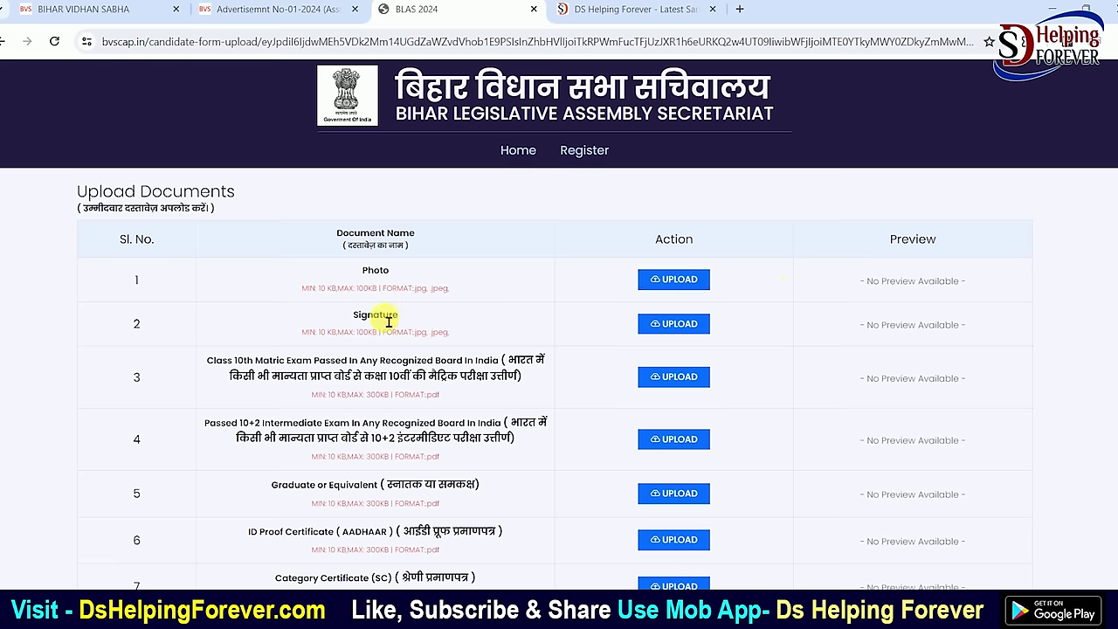
- Review the upload rows for the Class 10th, 10+2, graduate, ID proof and category certificates
scroll(489, 349, "down", 1)
left_click_drag(263, 288, 455, 291)
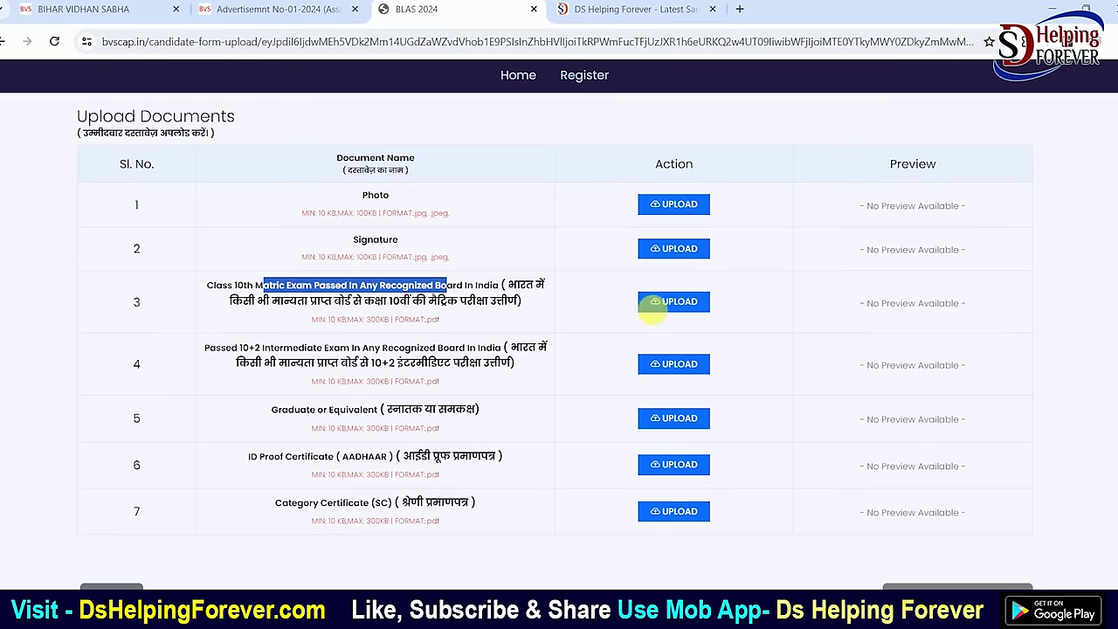
scroll(355, 310, "down", 1)
left_click_drag(326, 289, 459, 274)
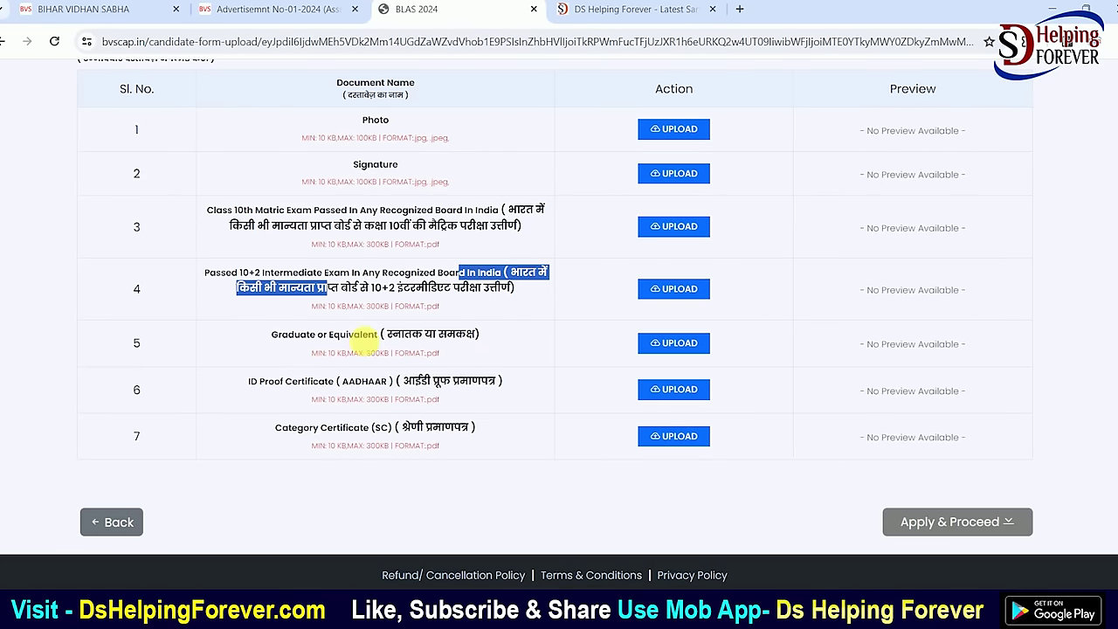
left_click_drag(318, 336, 379, 335)
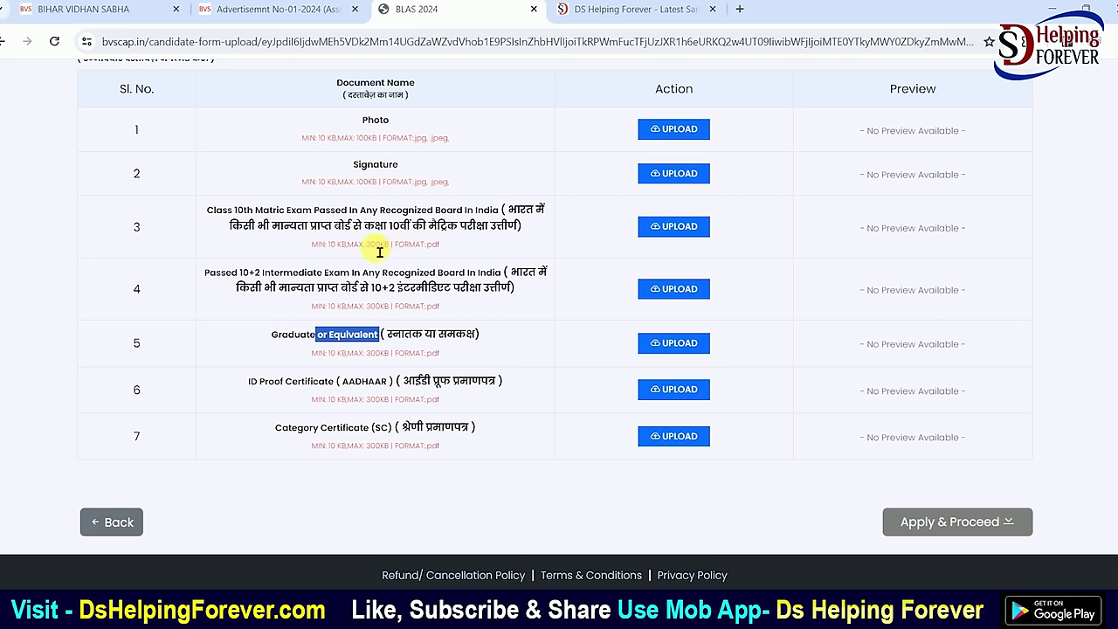
left_click_drag(298, 381, 440, 391)
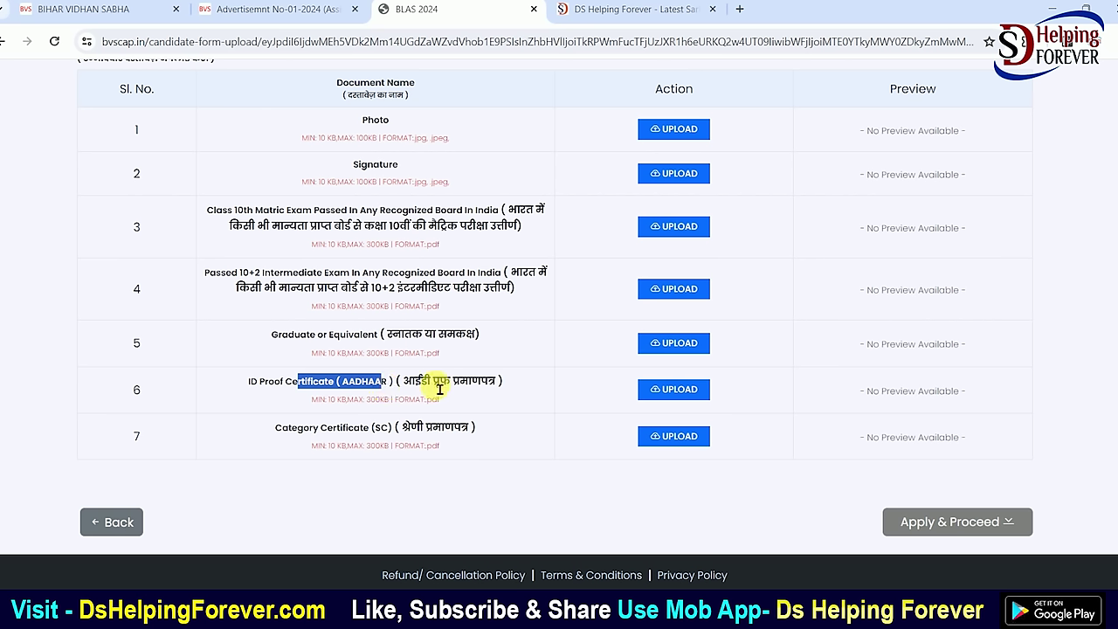
left_click_drag(303, 427, 376, 428)
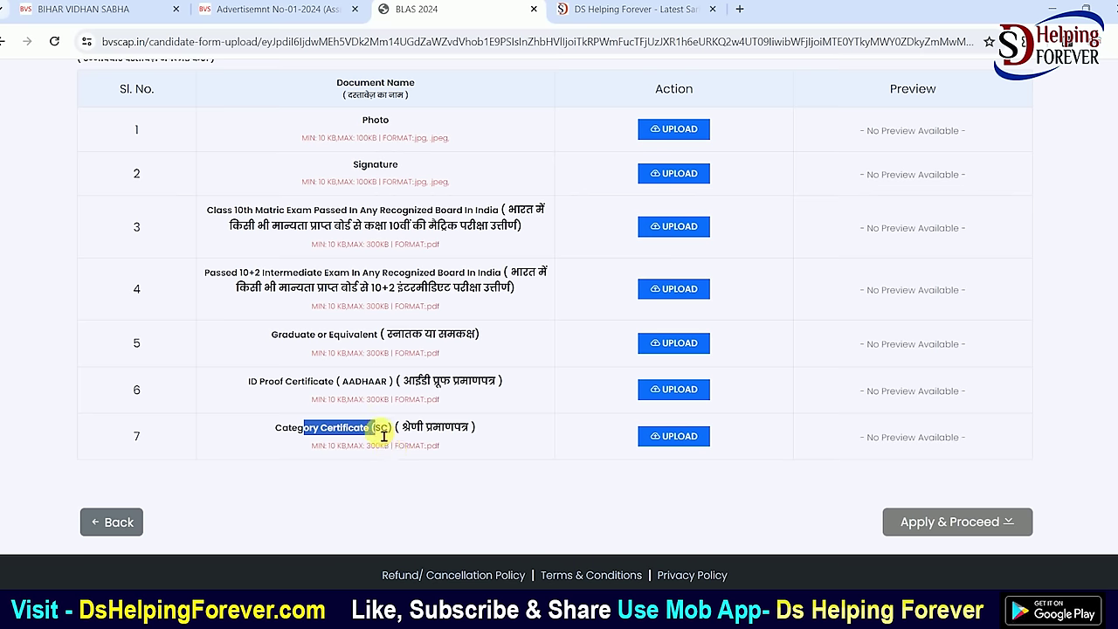
- Look over the full list of required document uploads once more, from the photo to the category certificate
left_click(524, 437)
scroll(686, 444, "up", 1)
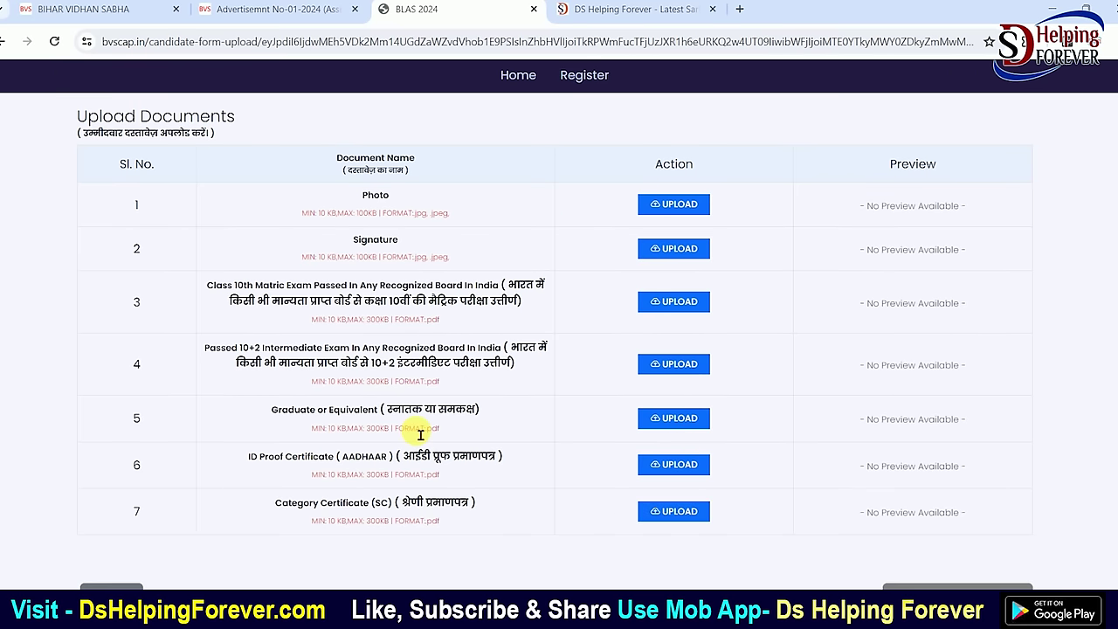
scroll(384, 432, "down", 1)
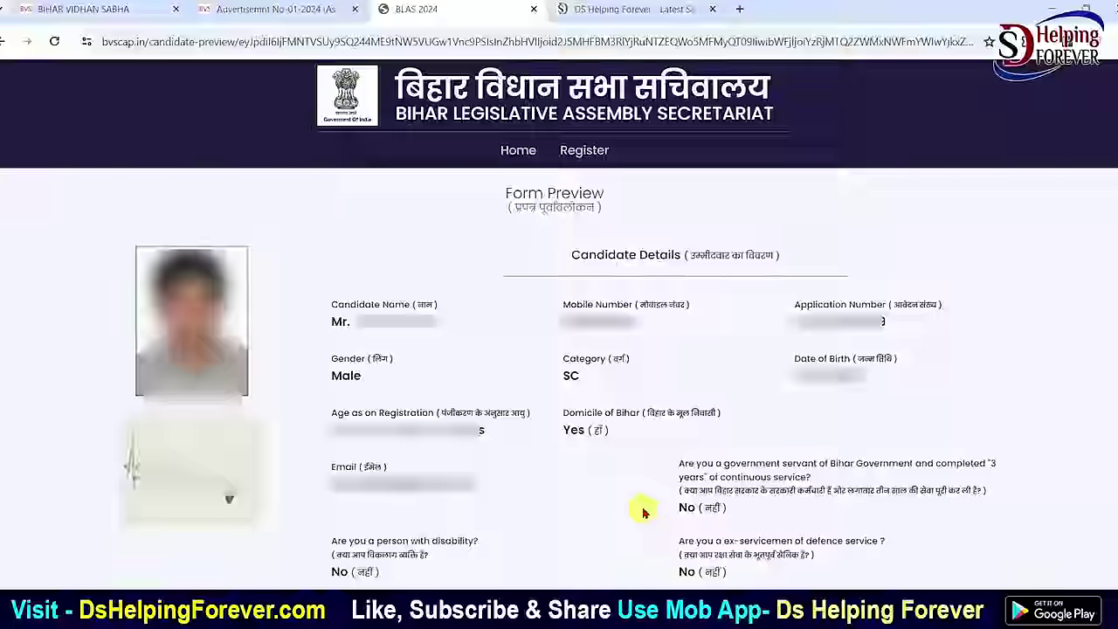
- Review the form preview from the candidate details through the uploaded documents to the declaration
left_click_drag(515, 201, 603, 192)
left_click(603, 192)
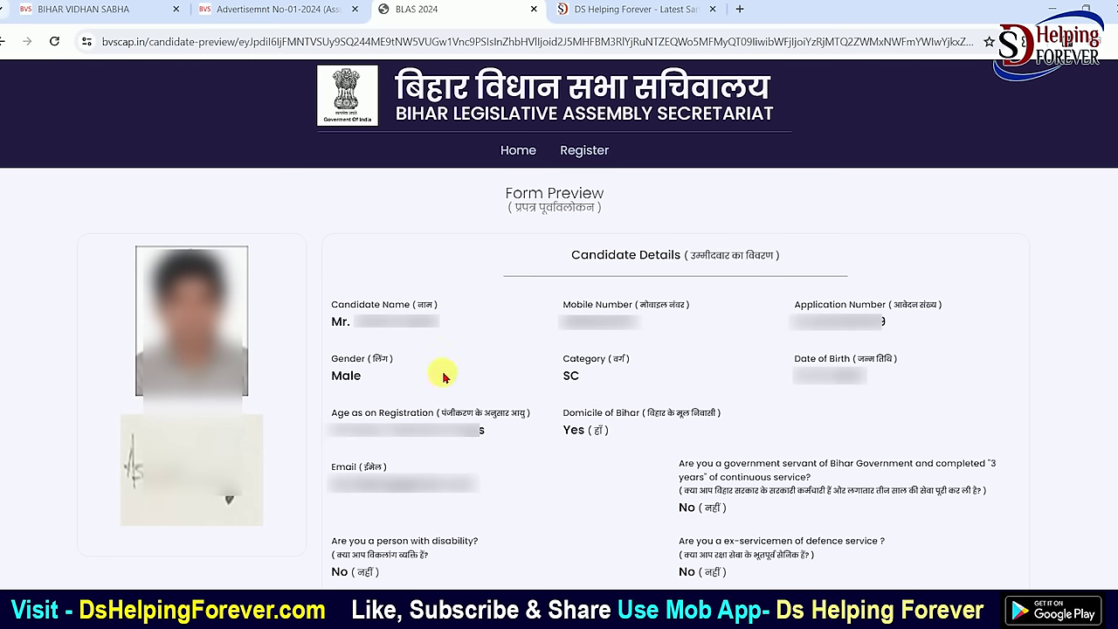
scroll(446, 377, "down", 20)
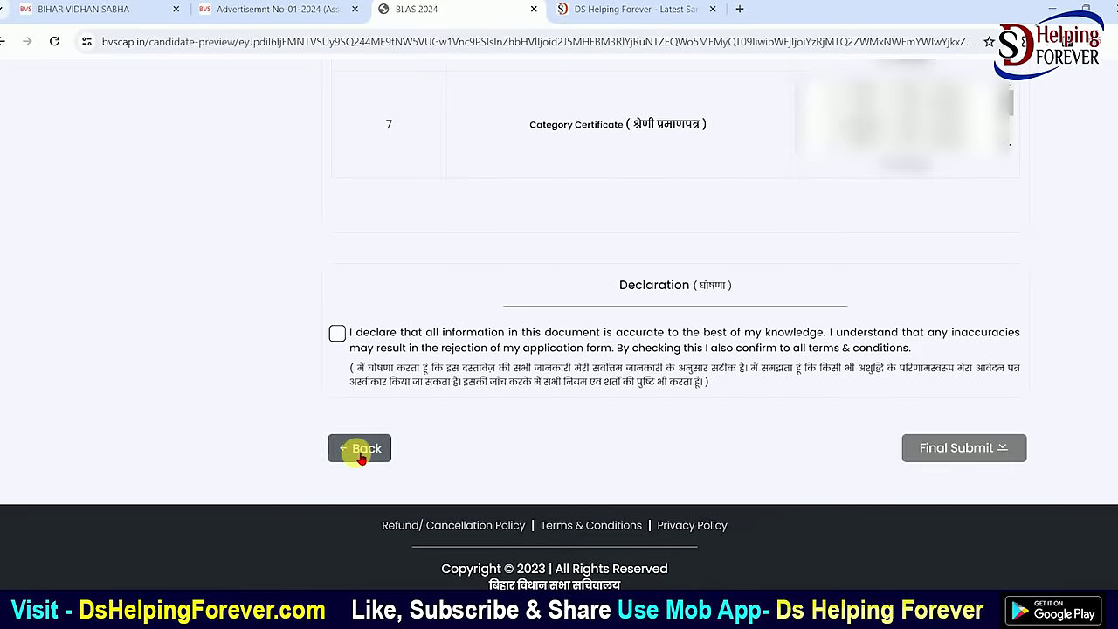
- Accept the declaration and make the final submission of the application form, confirming the notice that submitted data cannot be changed
left_click(337, 332)
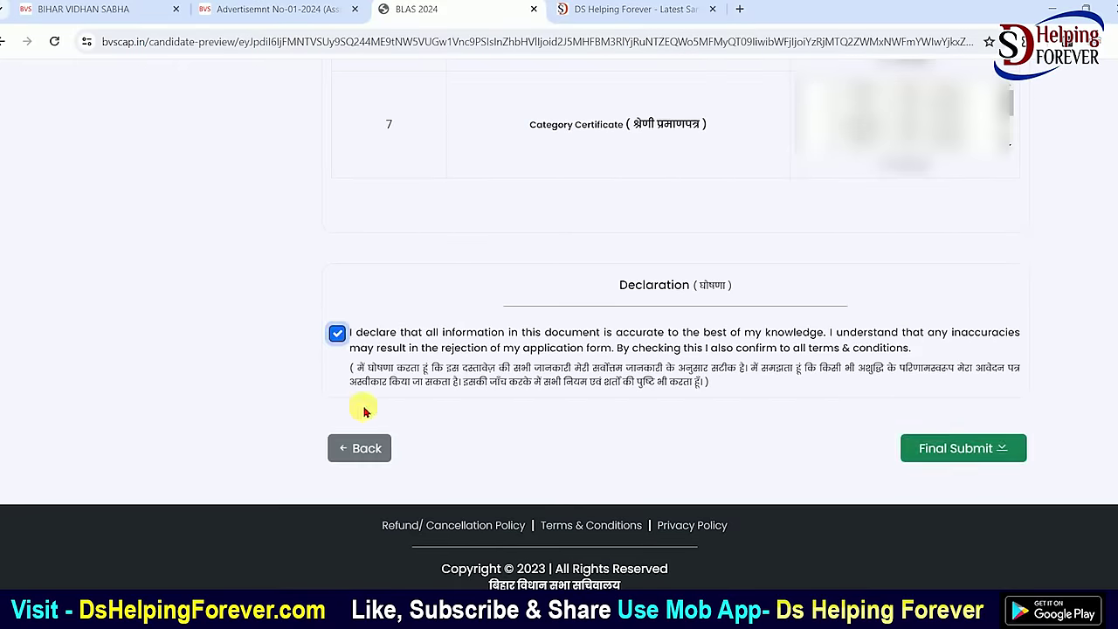
left_click(973, 453)
left_click_drag(438, 103, 546, 106)
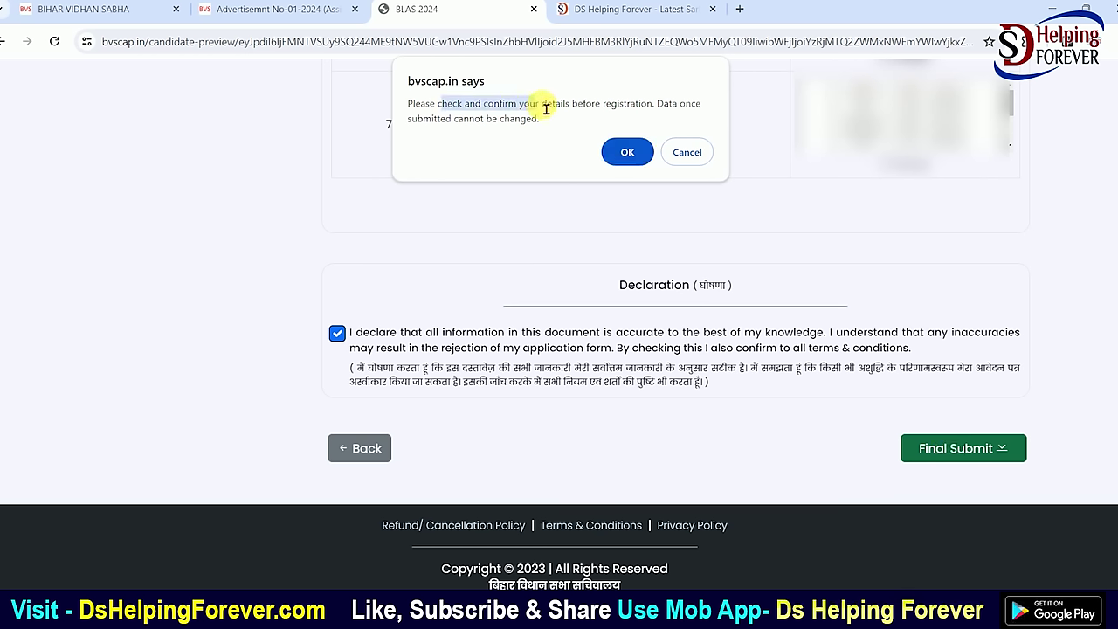
left_click_drag(602, 104, 672, 105)
left_click(620, 106)
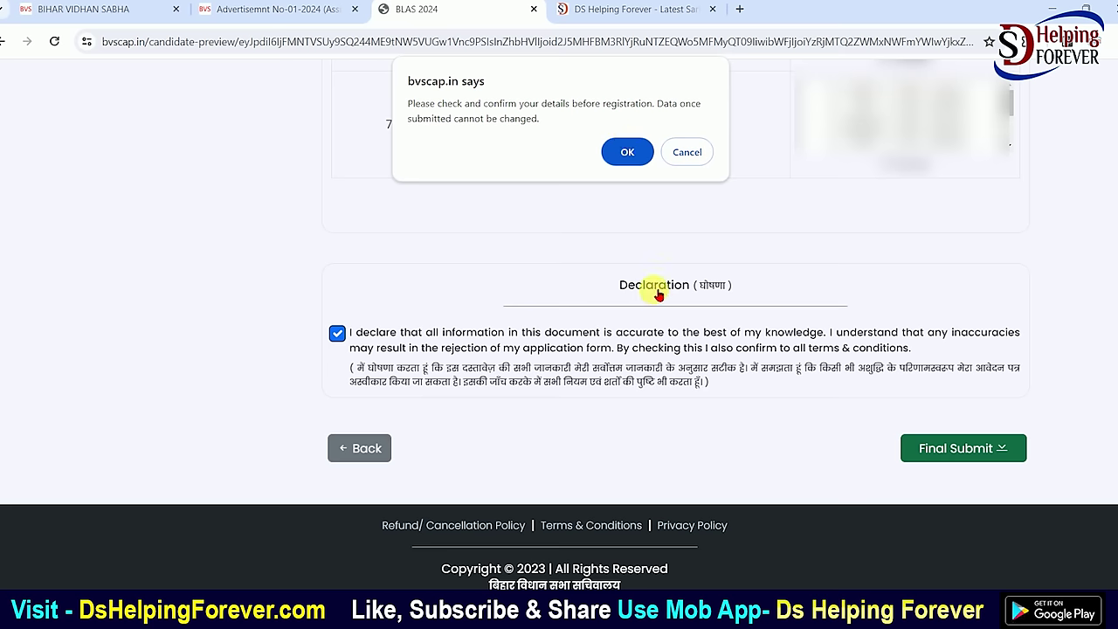
left_click(629, 153)
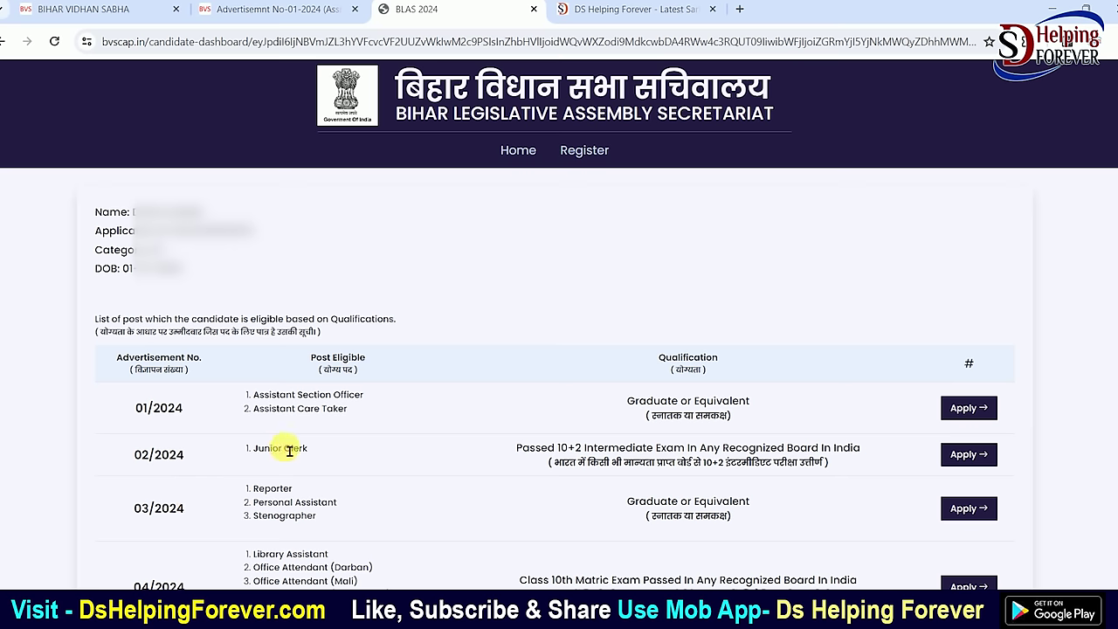
- Examine the eligible posts list for advertisements 01/2024 and 02/2024, checking the posts, required qualification and apply option
scroll(376, 429, "down", 3)
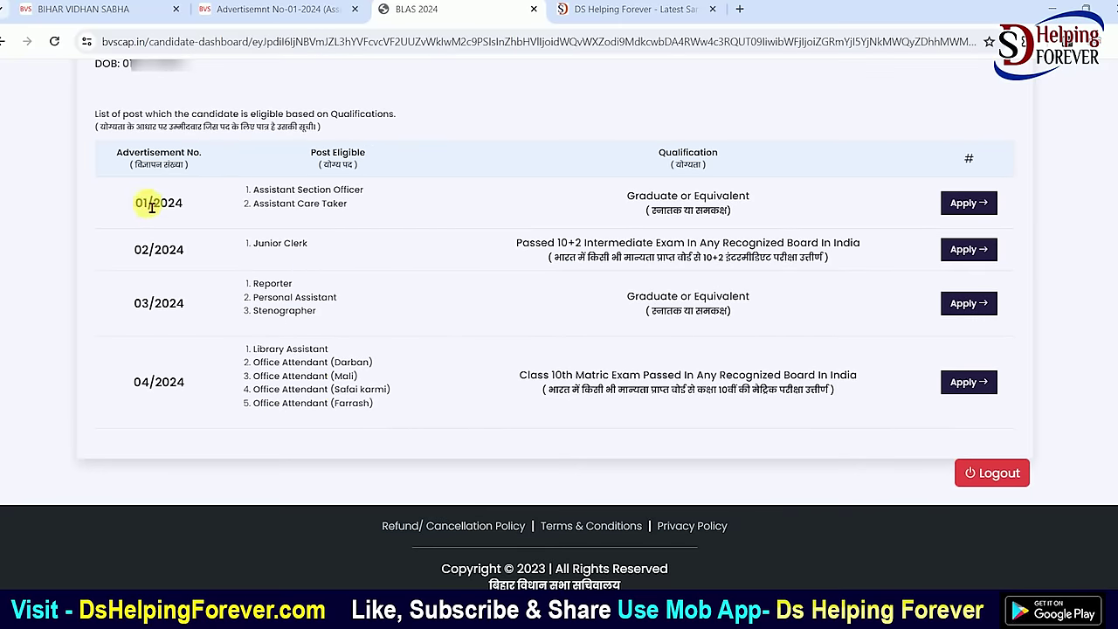
left_click_drag(144, 204, 182, 201)
left_click_drag(260, 191, 362, 190)
left_click_drag(641, 196, 707, 196)
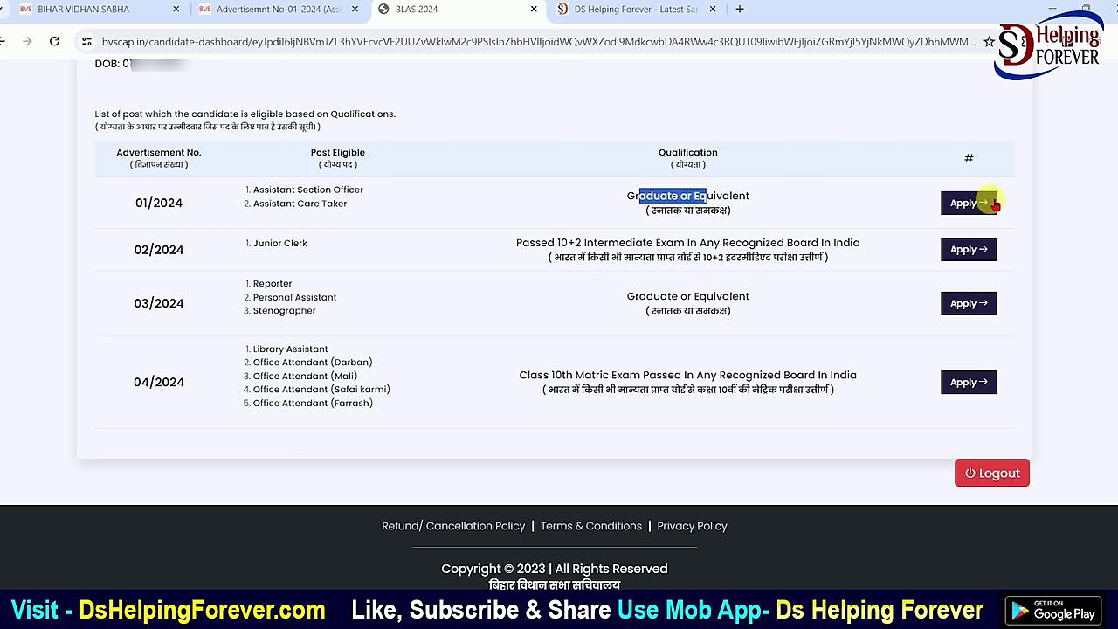
left_click_drag(137, 252, 184, 254)
left_click(176, 261)
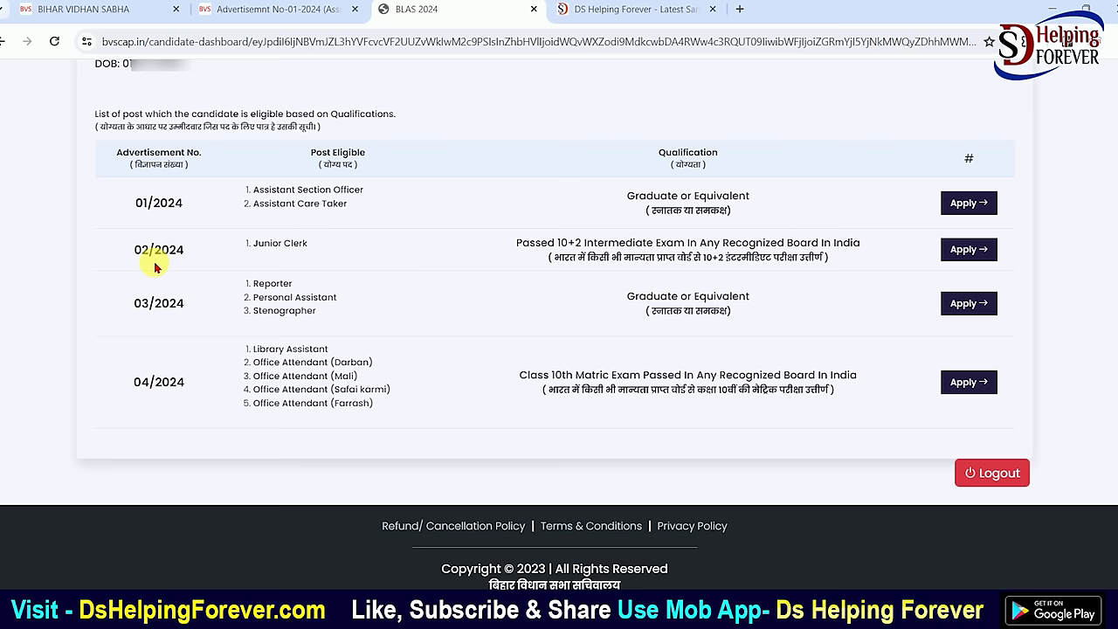
- Look through the rest of the eligible posts list, checking the Library Assistant and Office Attendant posts under advertisement 04/2024
scroll(227, 315, "up", 2)
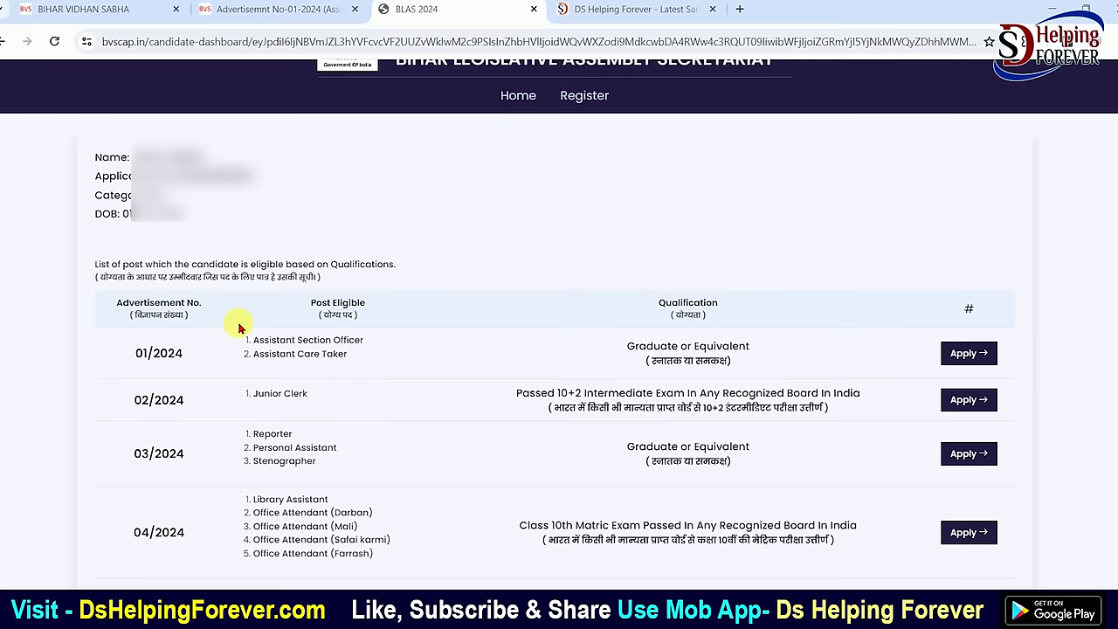
scroll(297, 312, "up", 1)
scroll(297, 312, "down", 2)
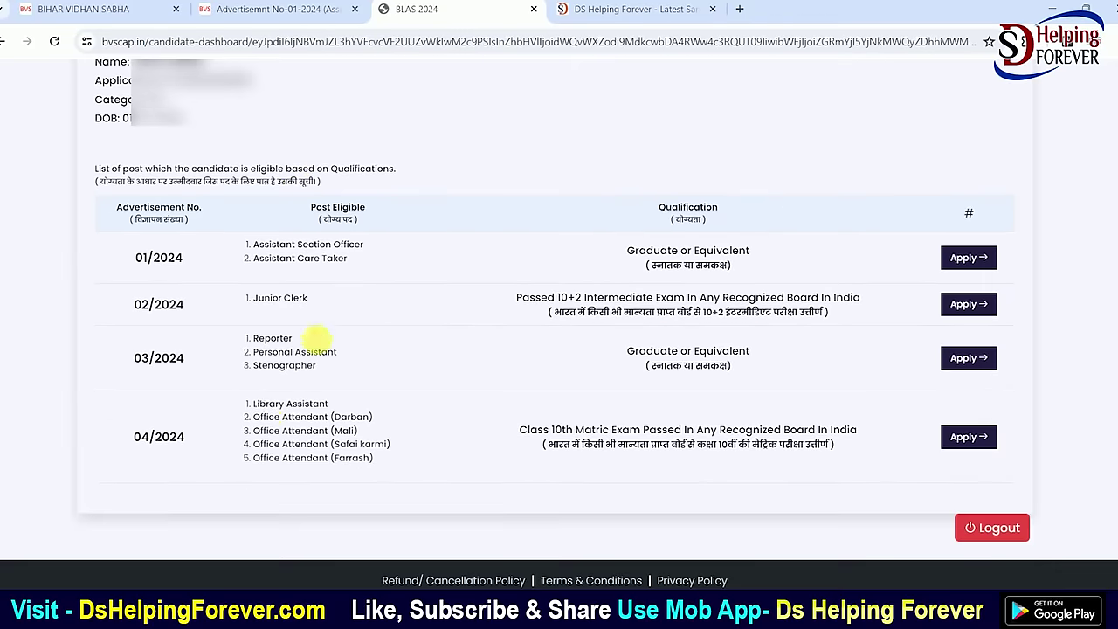
left_click_drag(251, 403, 374, 460)
left_click(366, 470)
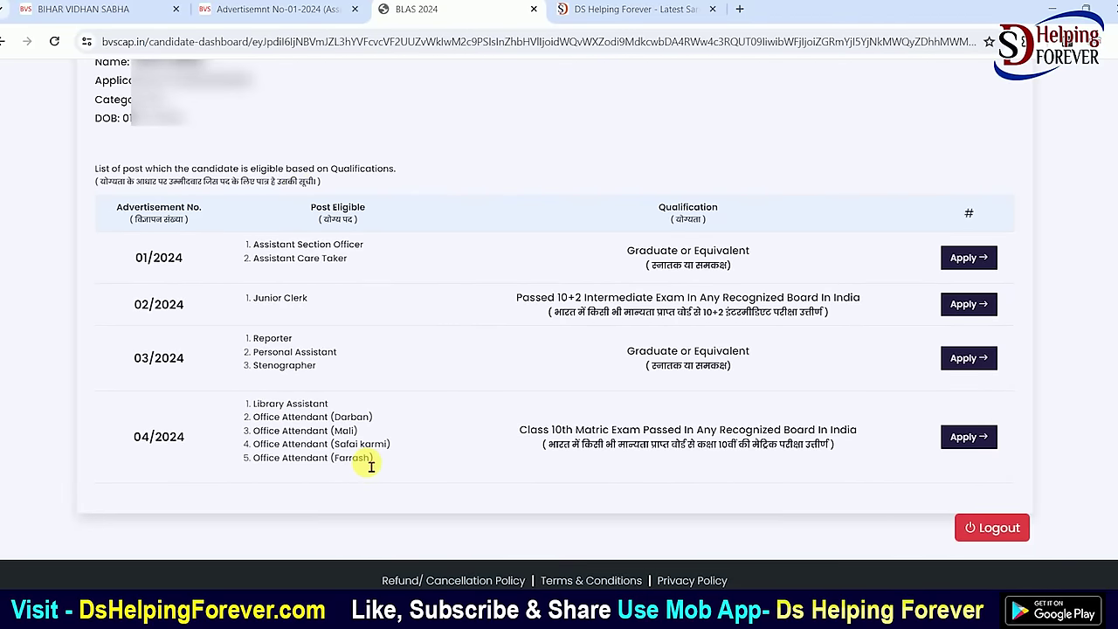
scroll(370, 467, "up", 1)
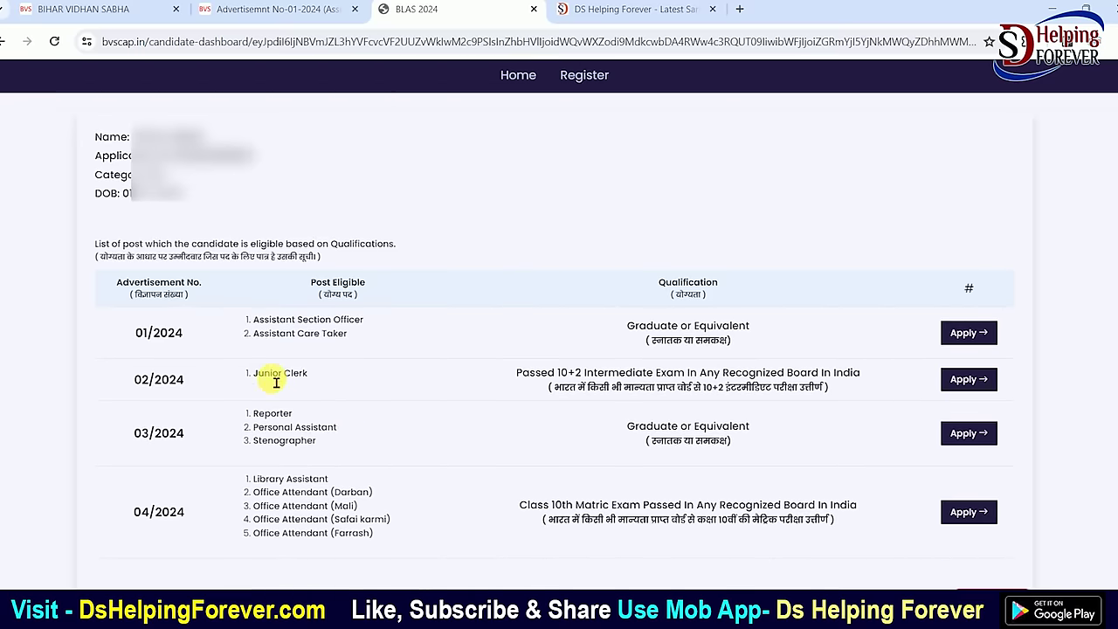